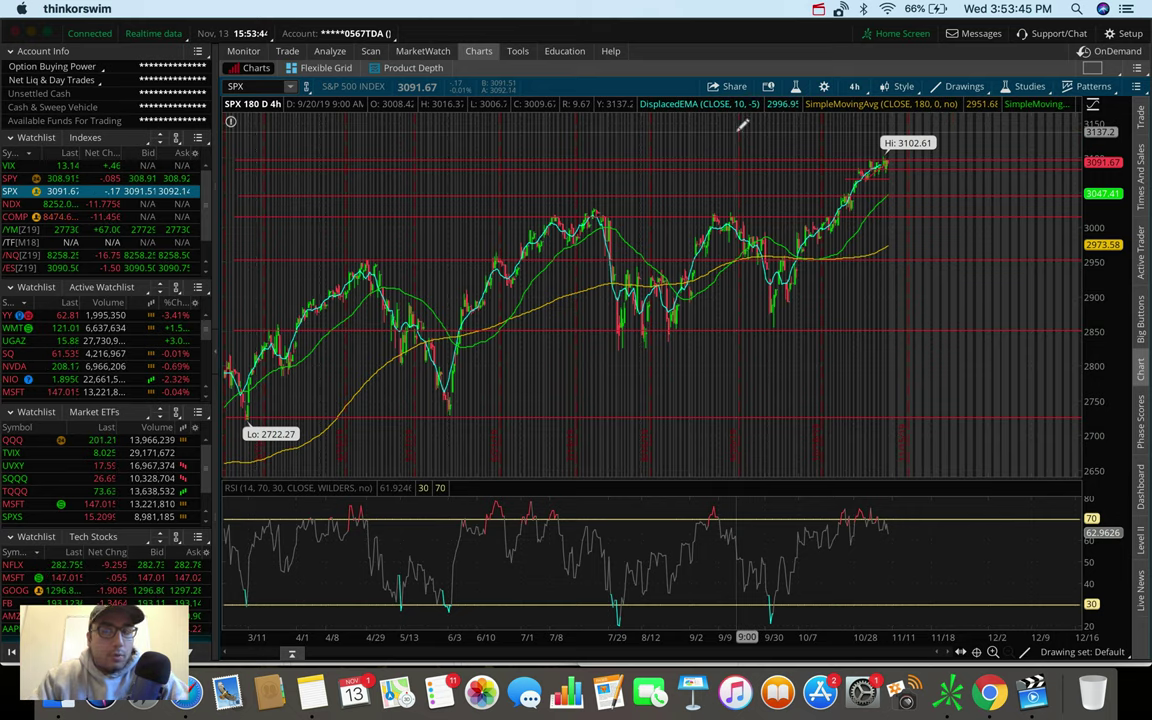
Review the SPX chart in the 20 D : 1h and 10 D : 30m timeframes
{"action": "left_click", "coordinate": [856, 86]}
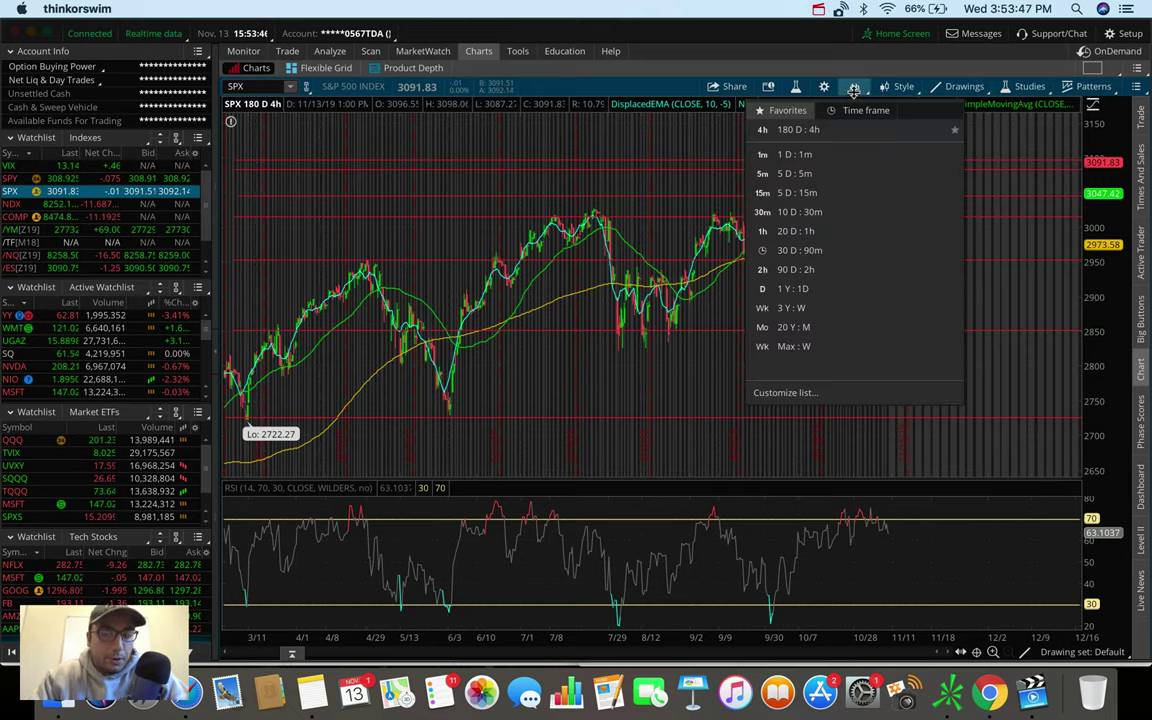
{"action": "left_click", "coordinate": [805, 231]}
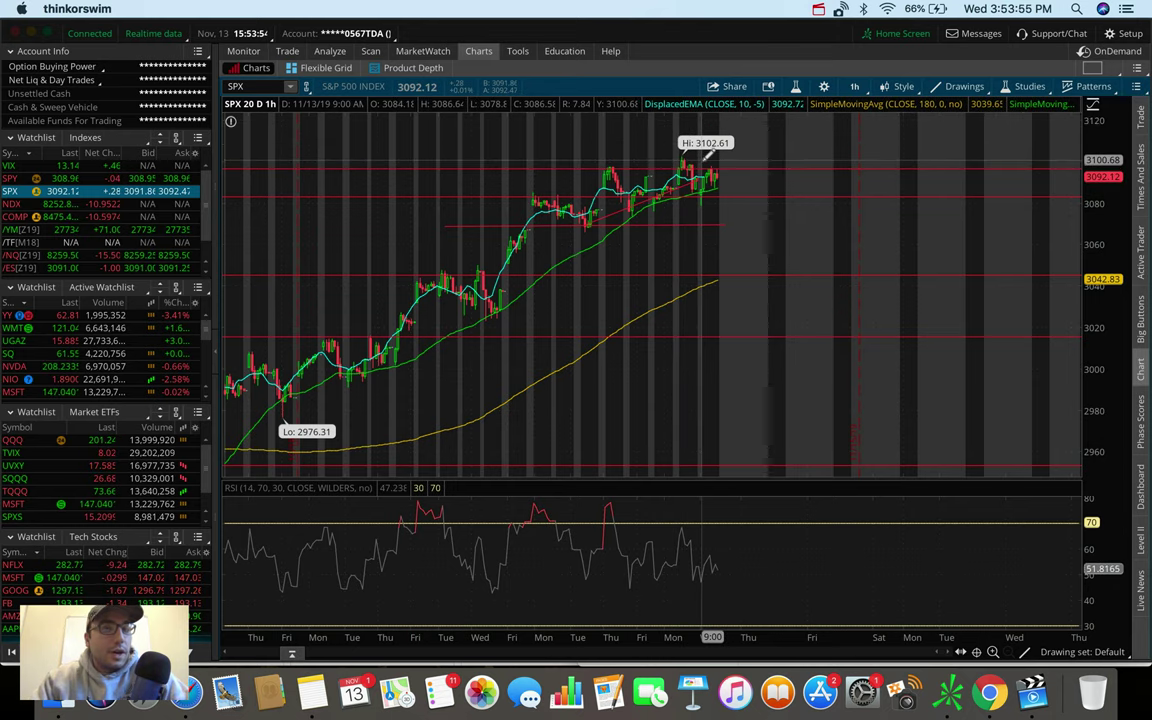
{"action": "mouse_move", "coordinate": [710, 160]}
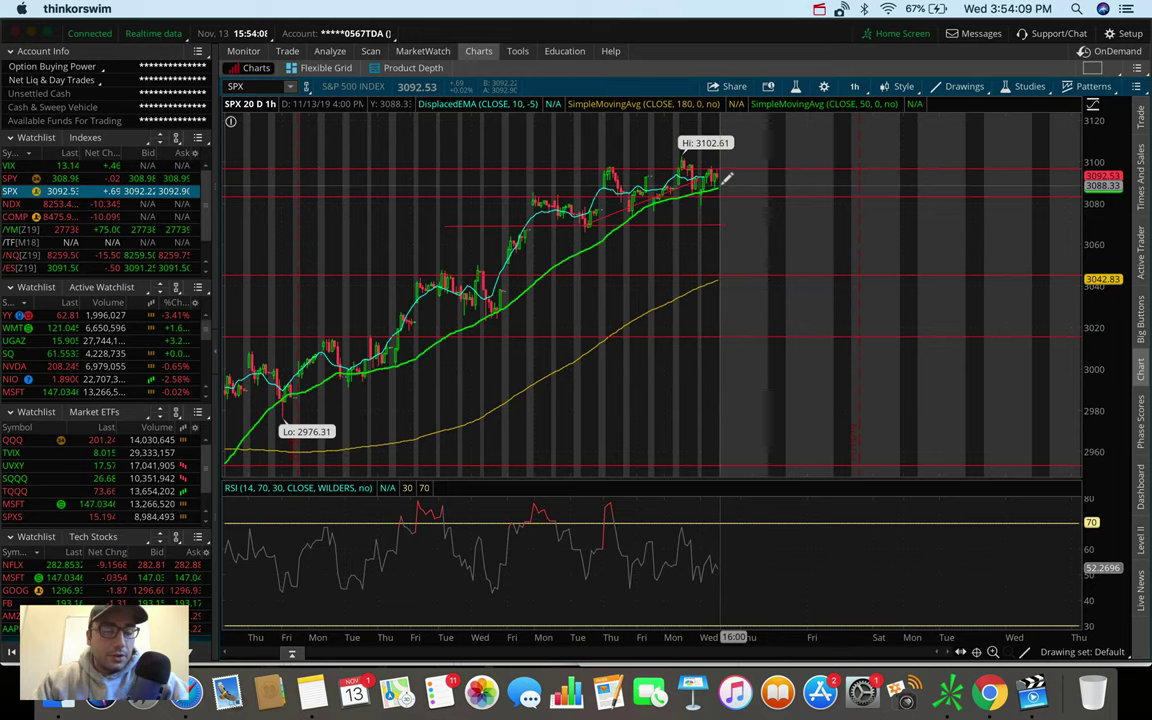
{"action": "left_click", "coordinate": [855, 84]}
{"action": "left_click", "coordinate": [830, 212]}
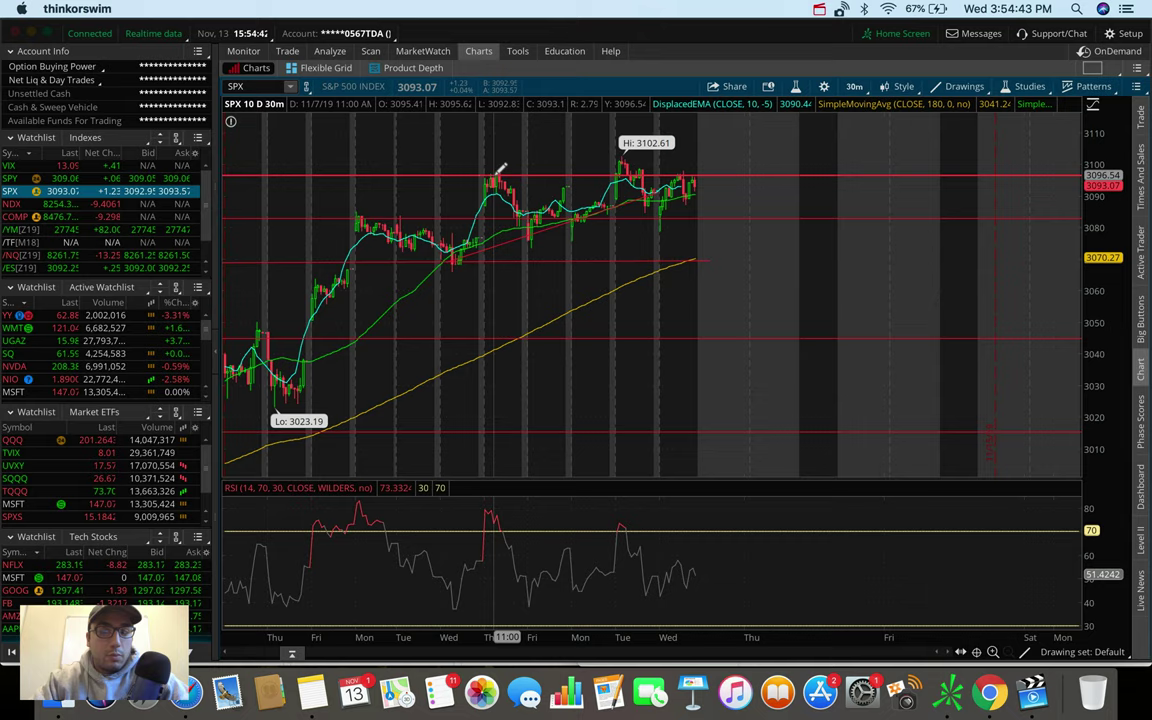
{"action": "mouse_move", "coordinate": [501, 170]}
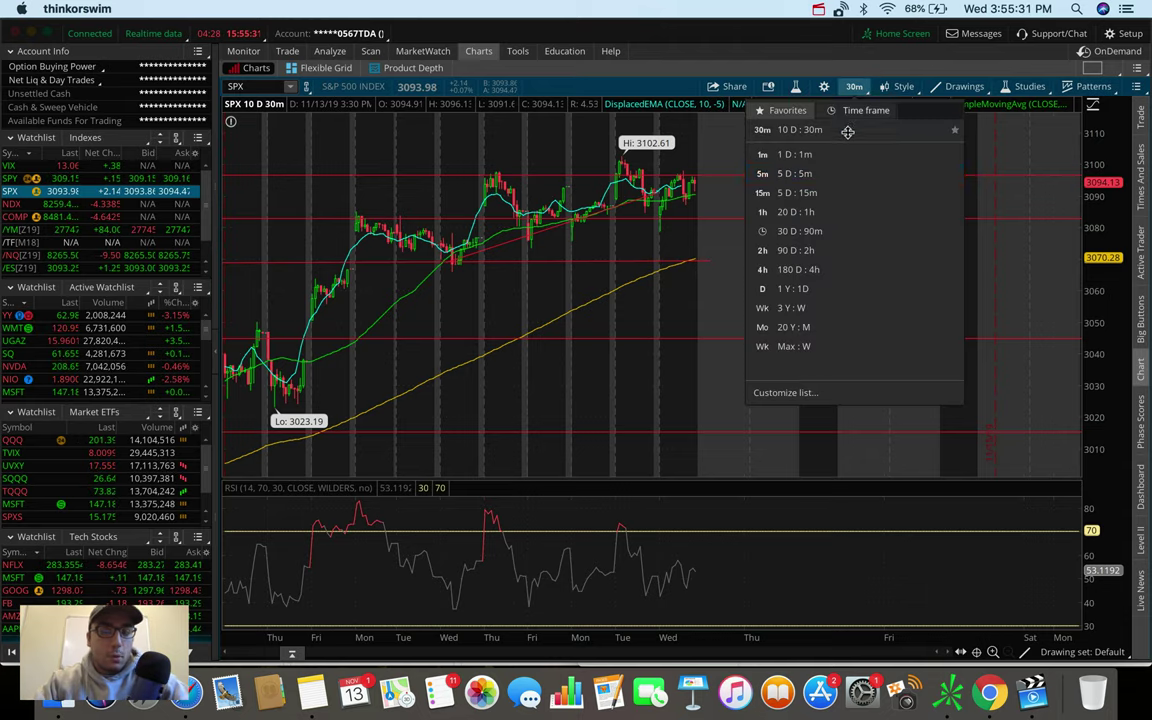
Set the SPX chart to 180 D : 4h and examine the recent price action up close
{"action": "left_click", "coordinate": [831, 265]}
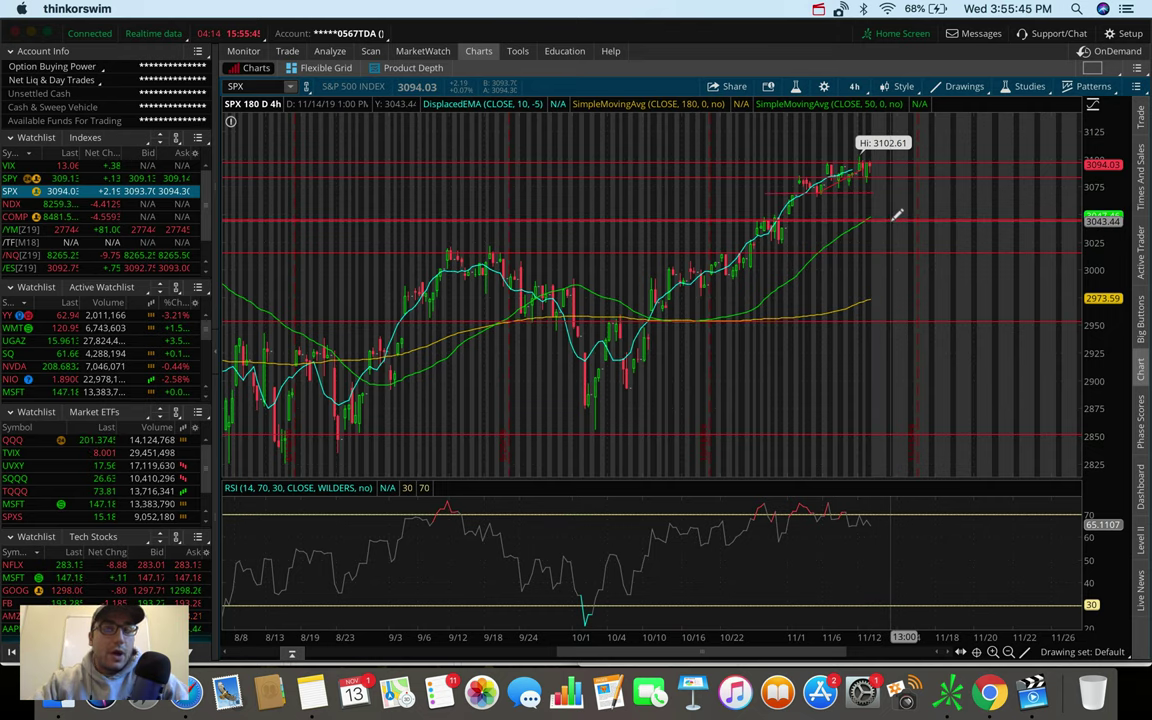
{"action": "mouse_move", "coordinate": [890, 220]}
{"action": "left_mouse_down"}
{"action": "mouse_move", "coordinate": [887, 145]}
{"action": "mouse_move", "coordinate": [893, 212]}
{"action": "mouse_move", "coordinate": [876, 204]}
{"action": "left_mouse_up"}
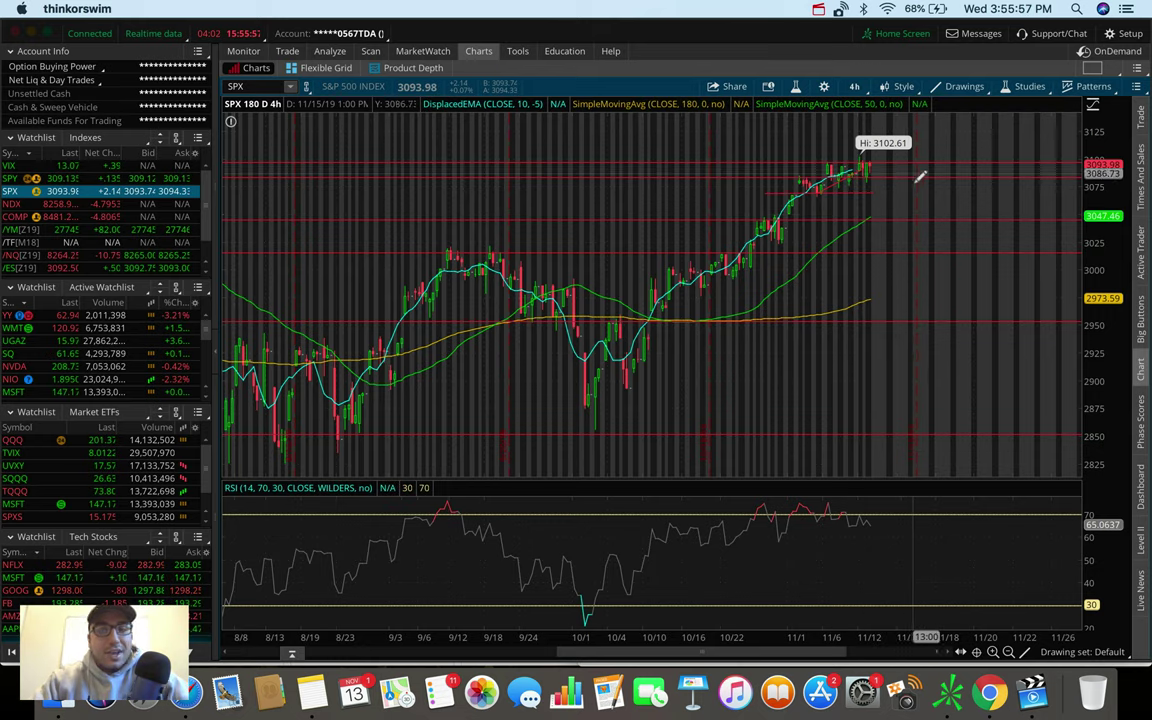
{"action": "scroll", "coordinate": [914, 185], "scroll_direction": "down", "scroll_amount": 3}
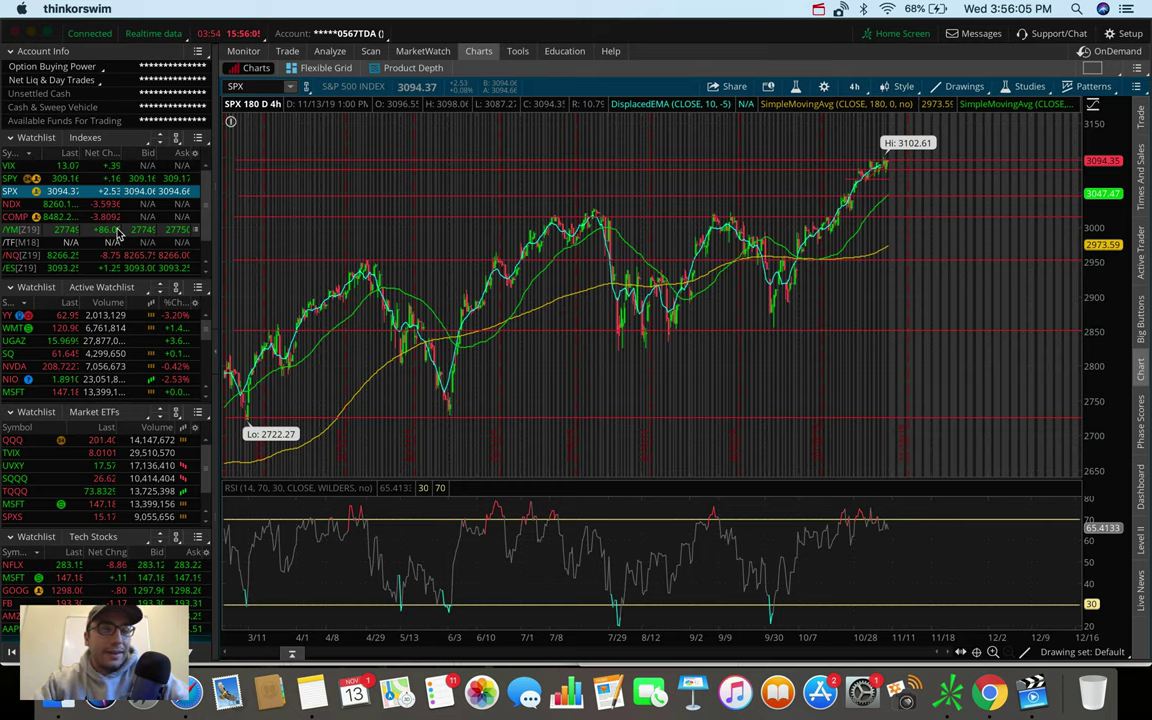
Load $DJI from the Indexes watchlist and set its chart to 20 D : 1h
{"action": "scroll", "coordinate": [117, 233], "scroll_direction": "down", "scroll_amount": 2}
{"action": "left_click", "coordinate": [30, 240]}
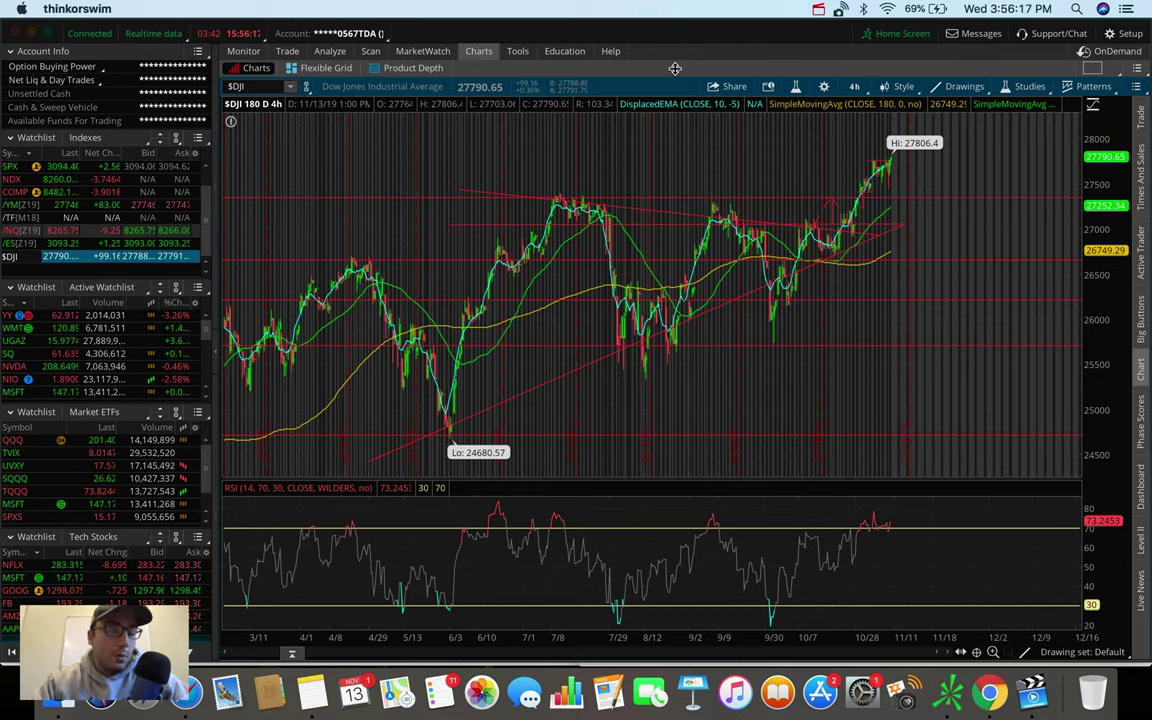
{"action": "left_click", "coordinate": [859, 88]}
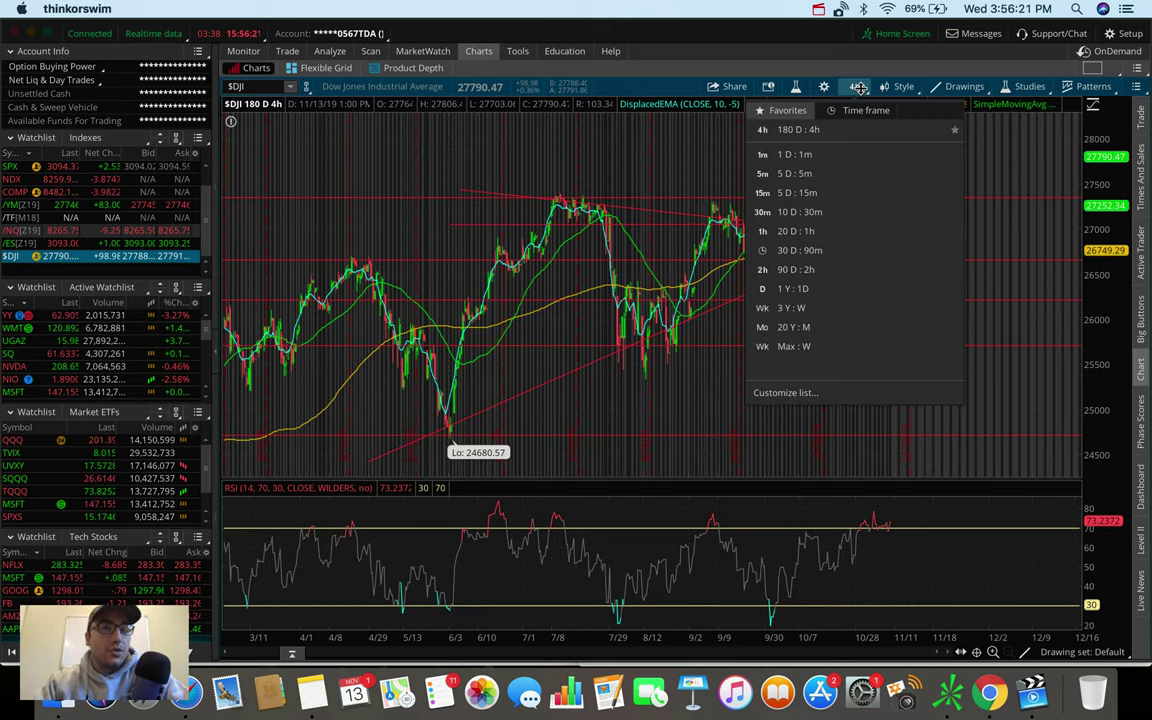
{"action": "left_click", "coordinate": [818, 228]}
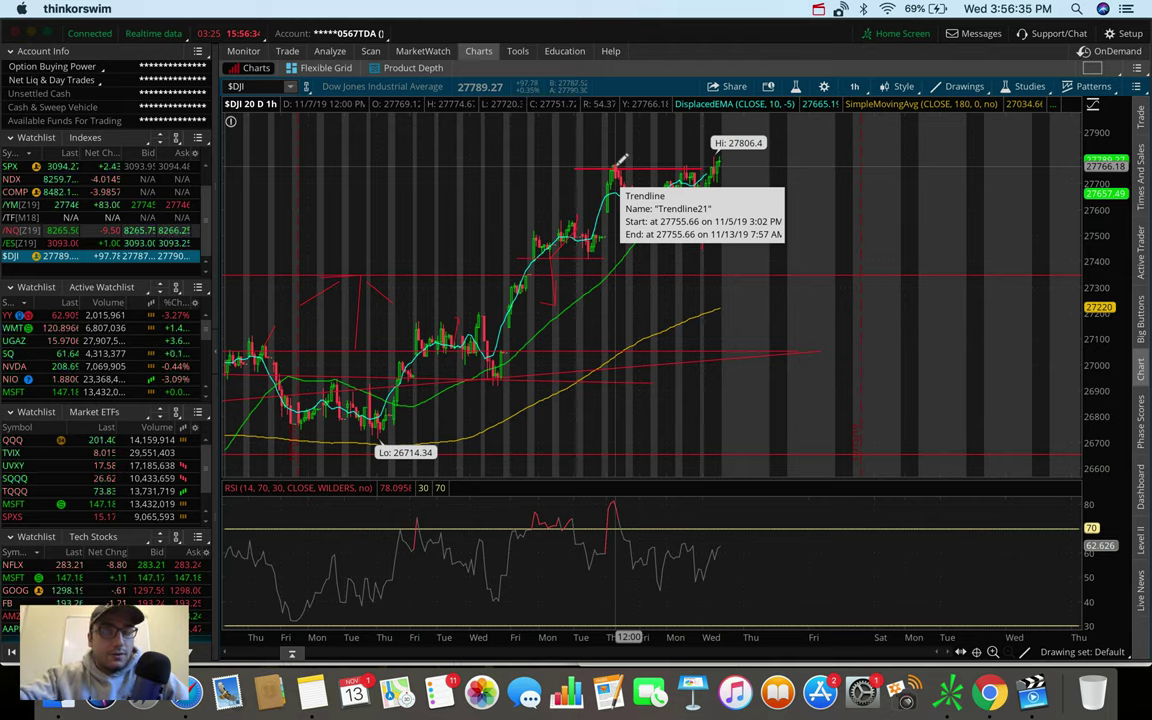
Set the $DJI chart to 1 D : 1m and draw a rising trendline from about 27619 at the session open to about 27781
{"action": "left_click", "coordinate": [855, 84]}
{"action": "left_click", "coordinate": [828, 157]}
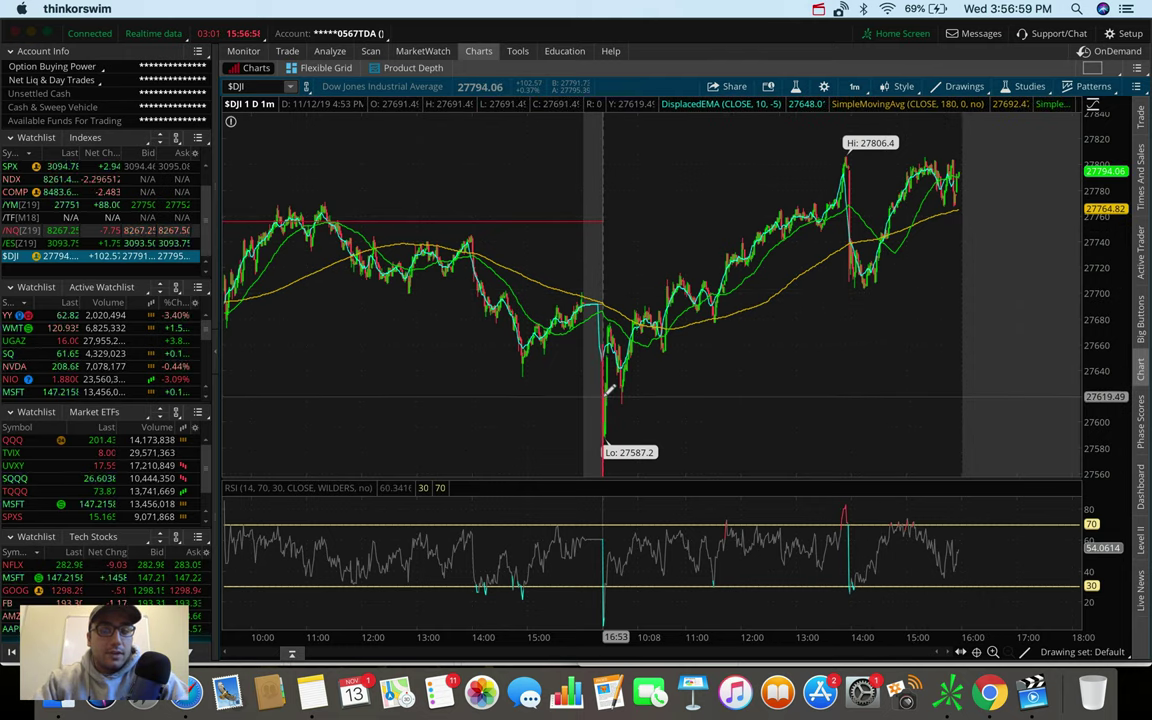
{"action": "left_click_drag", "start_coordinate": [601, 396], "coordinate": [1003, 190]}
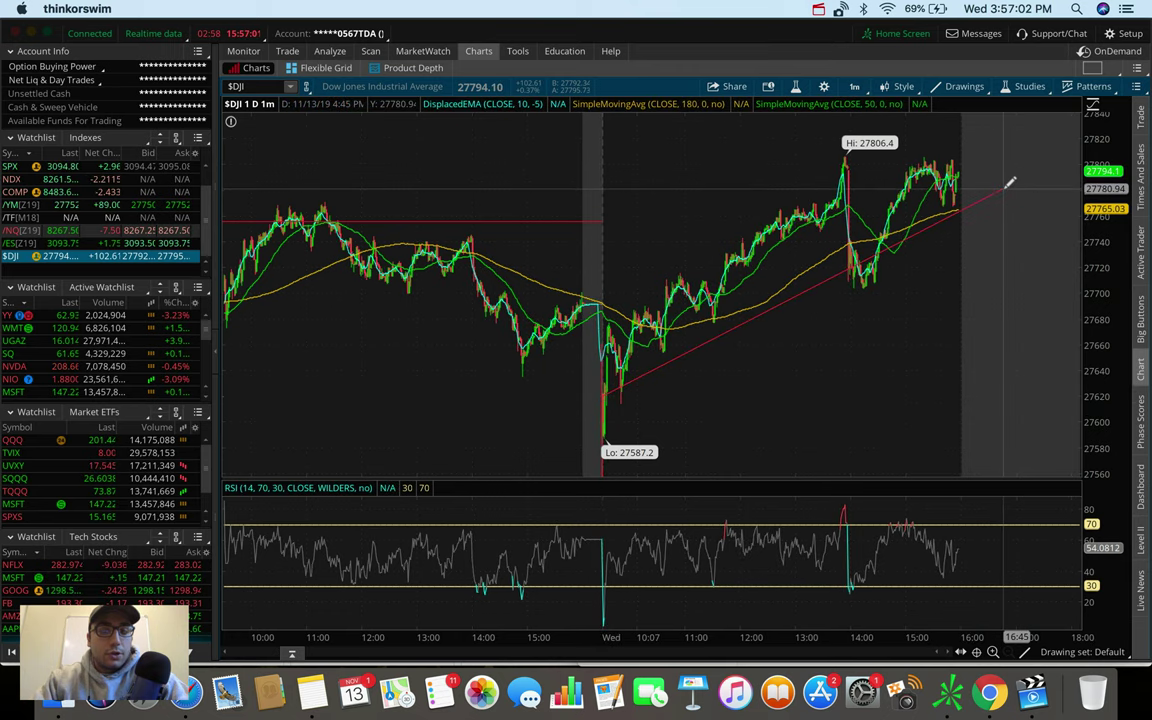
Compare the $DJI chart in the 180 D : 4h and 20 D : 1h timeframes, ending on 20 D : 1h
{"action": "left_click", "coordinate": [856, 80]}
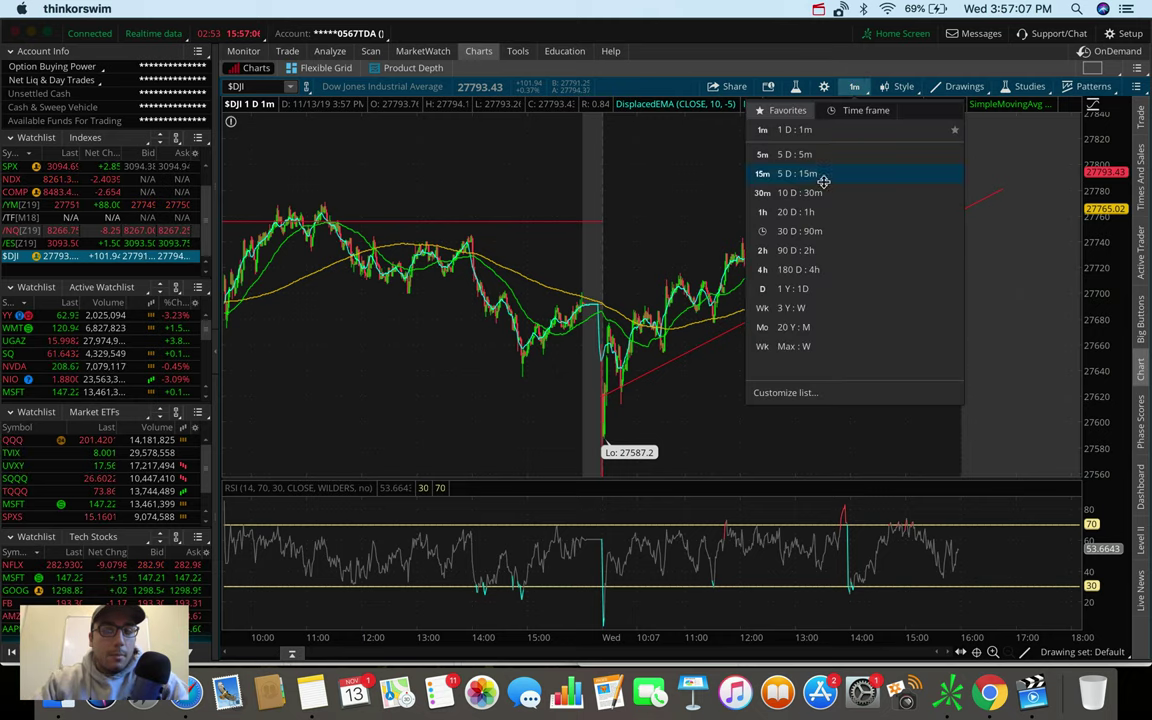
{"action": "left_click", "coordinate": [823, 178]}
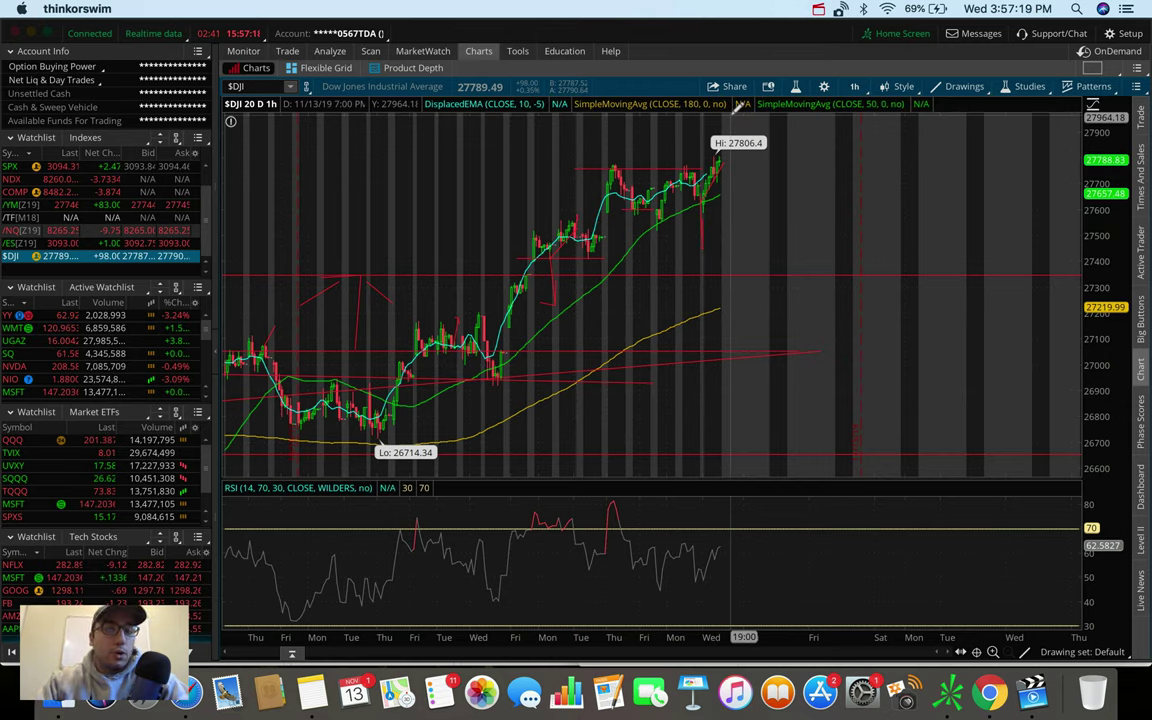
{"action": "left_click", "coordinate": [852, 87]}
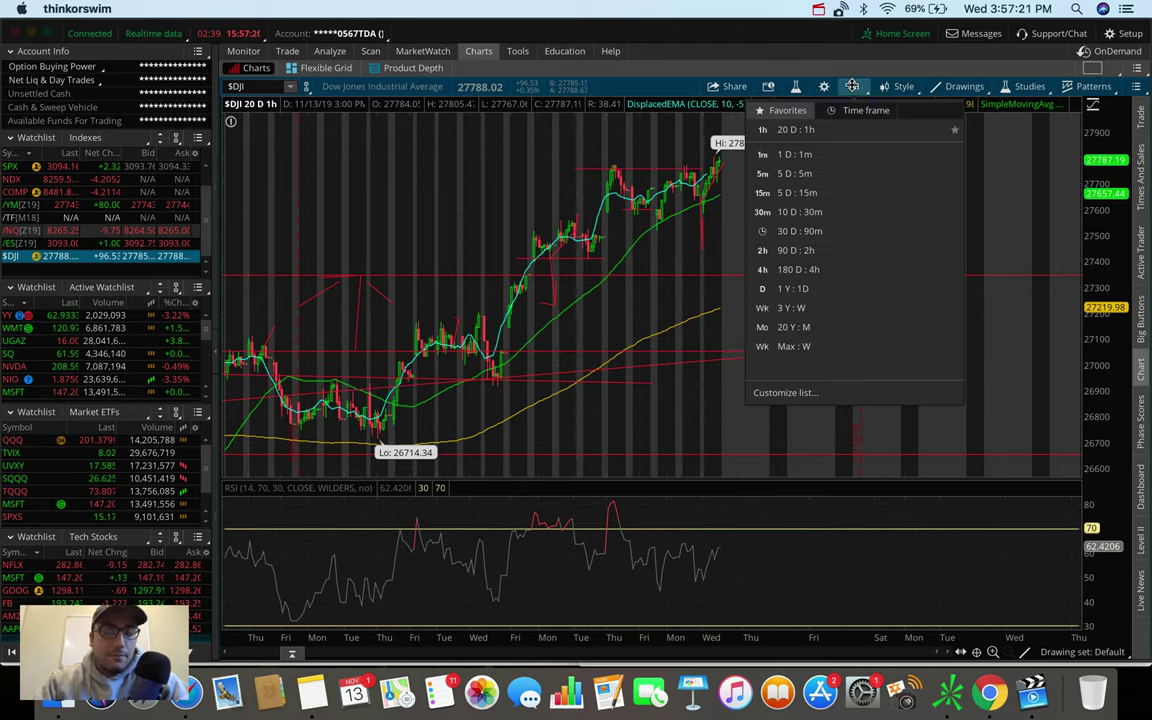
{"action": "left_click", "coordinate": [829, 268]}
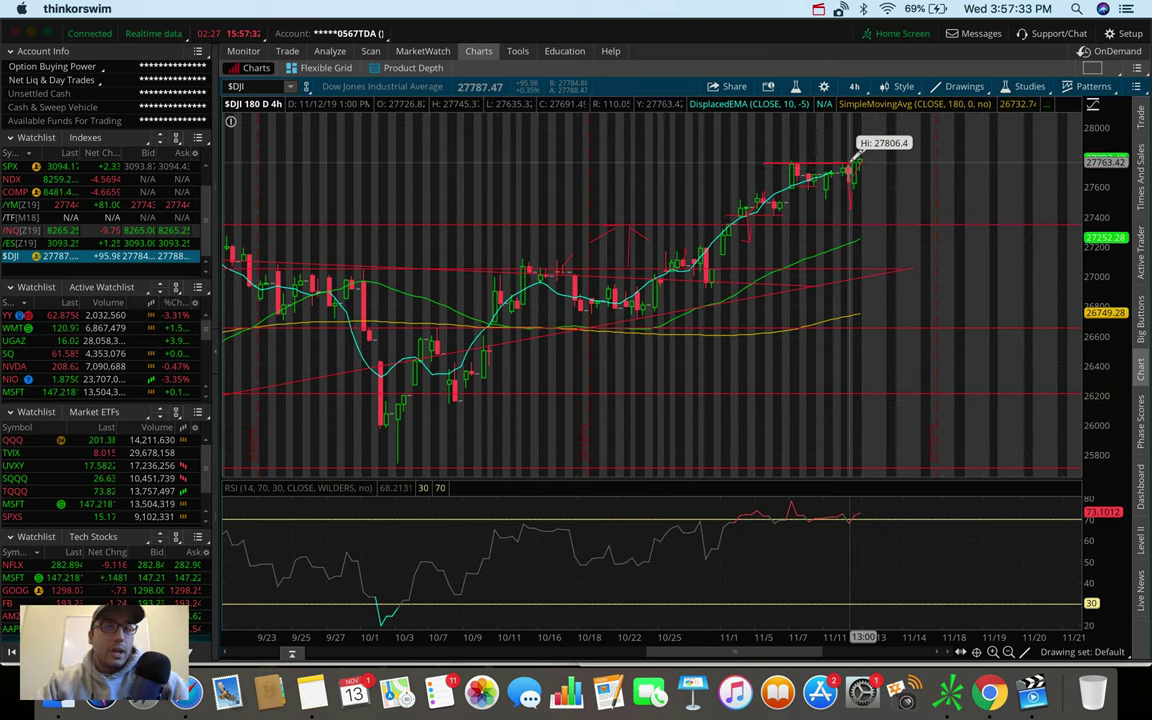
{"action": "mouse_move", "coordinate": [855, 152]}
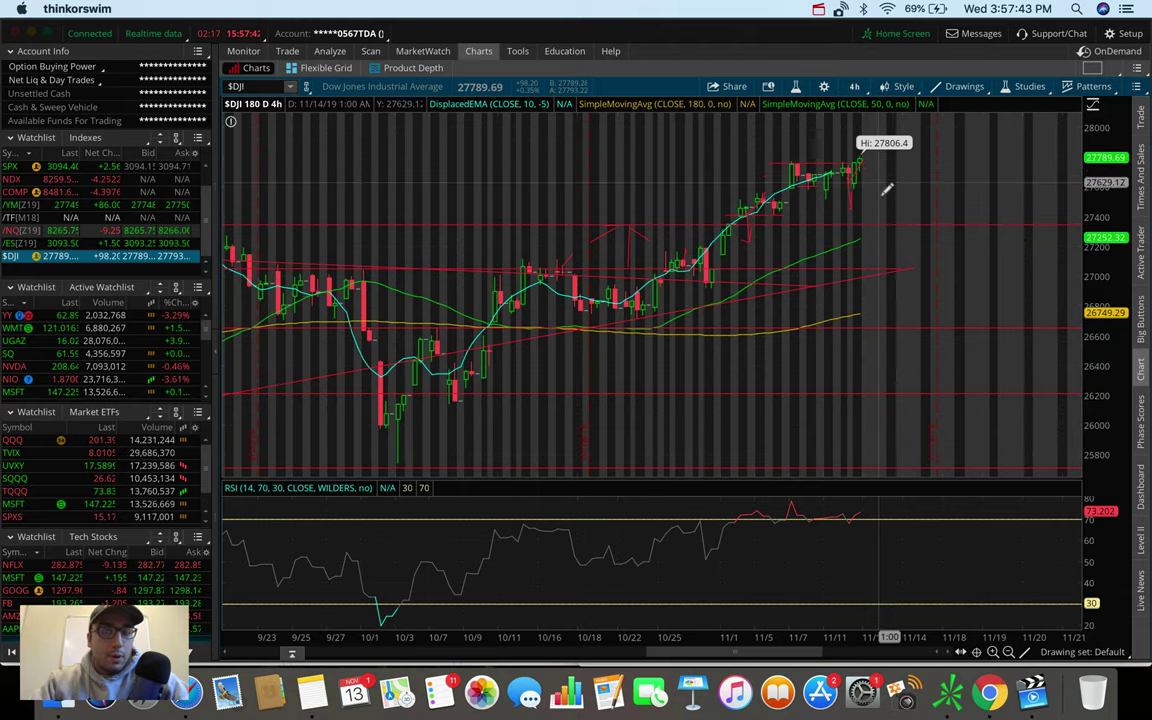
{"action": "left_click", "coordinate": [848, 86]}
{"action": "left_click", "coordinate": [805, 229]}
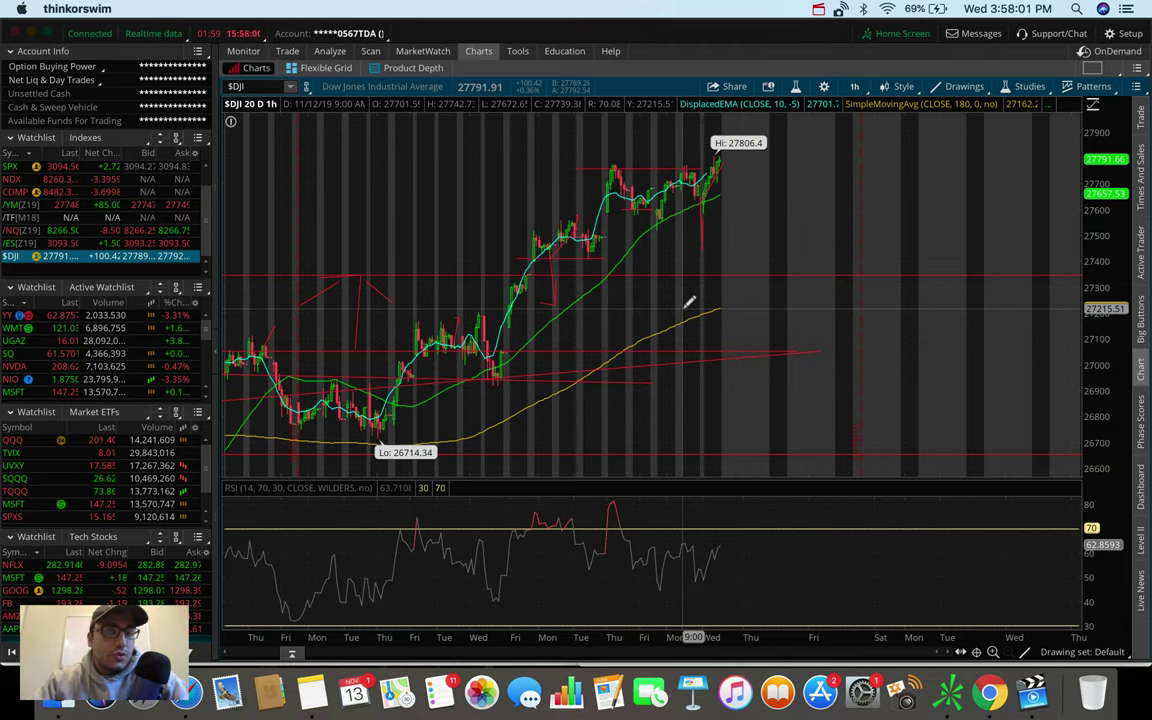
Load the /NQ futures chart from the Indexes watchlist and set it to 5 D : 5m
{"action": "key", "text": "Up"}
{"action": "key", "text": "Up"}
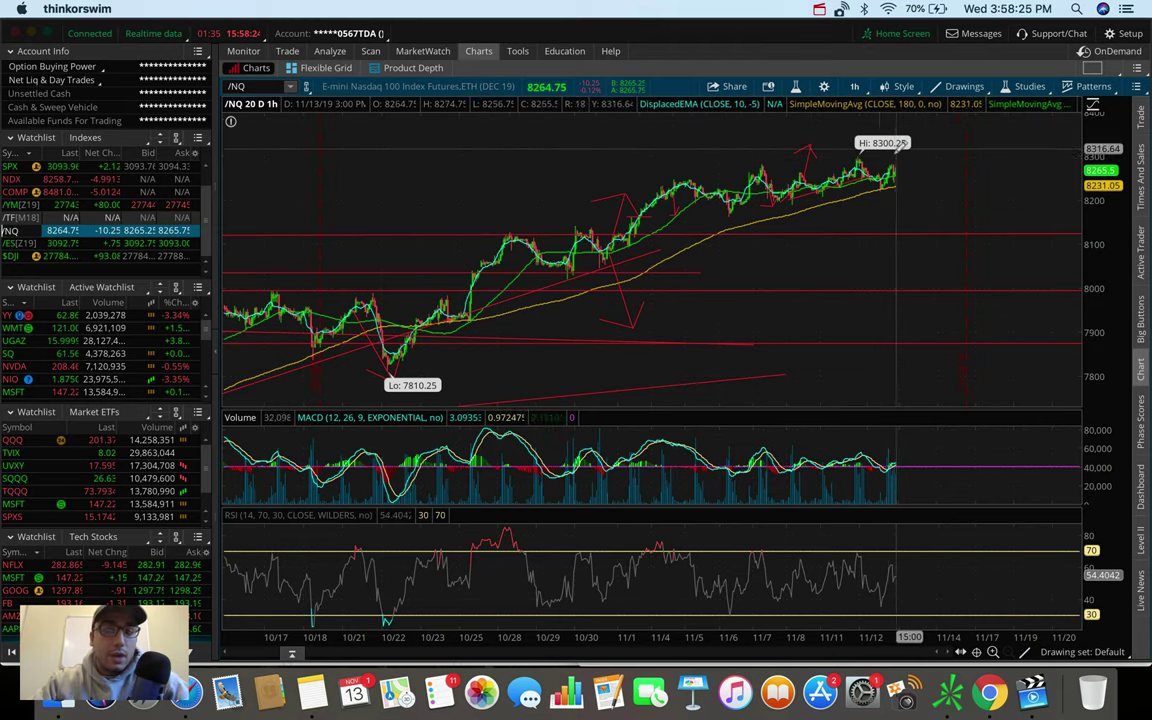
{"action": "left_click", "coordinate": [856, 86]}
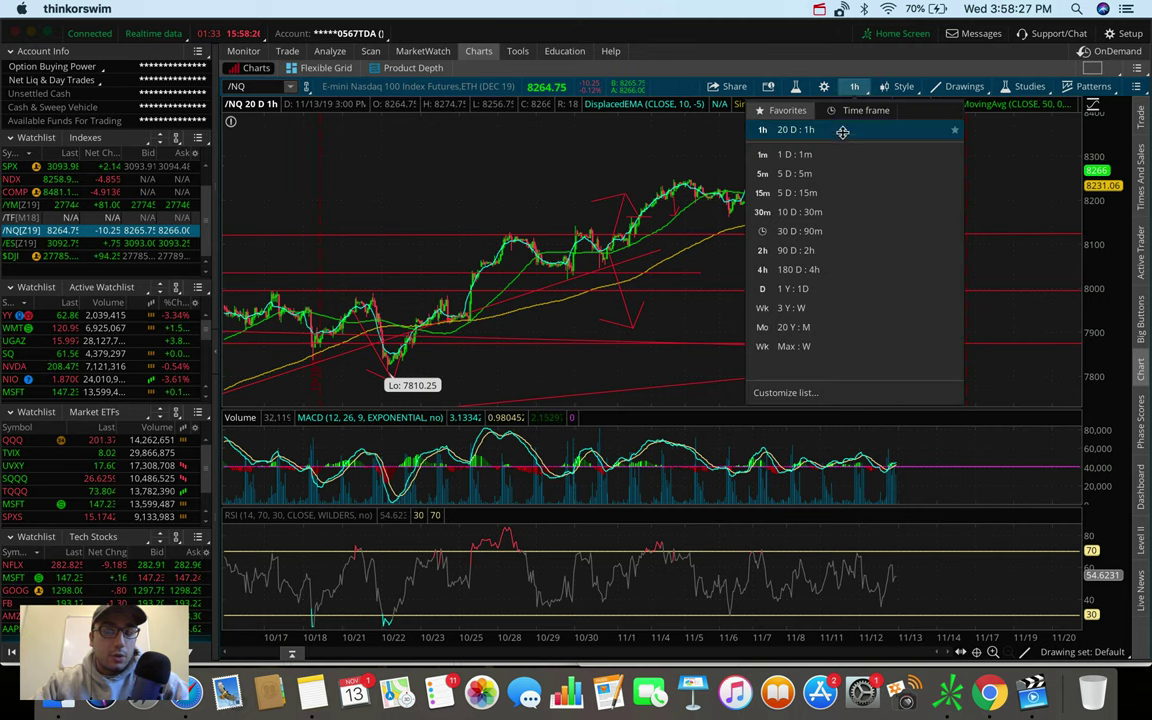
{"action": "left_click", "coordinate": [832, 172]}
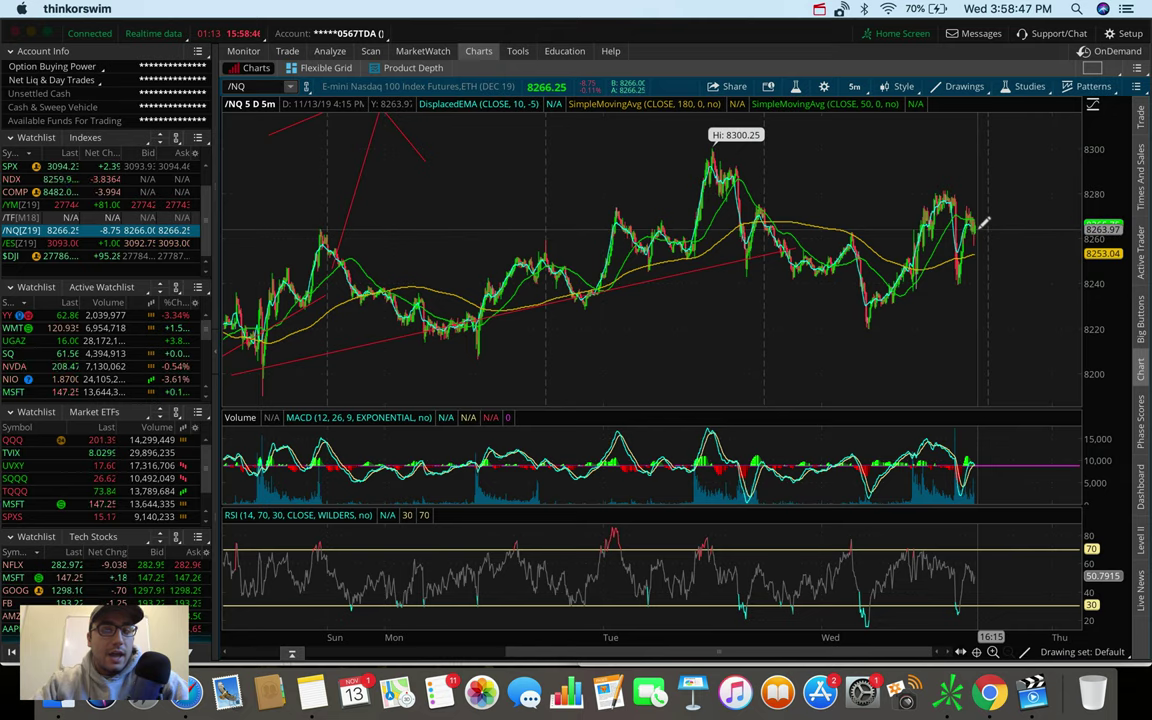
Draw an upward projection arrow with an arrowhead on the /NQ chart, from about 8264 at the latest candle to about 8306
{"action": "left_click", "coordinate": [976, 232]}
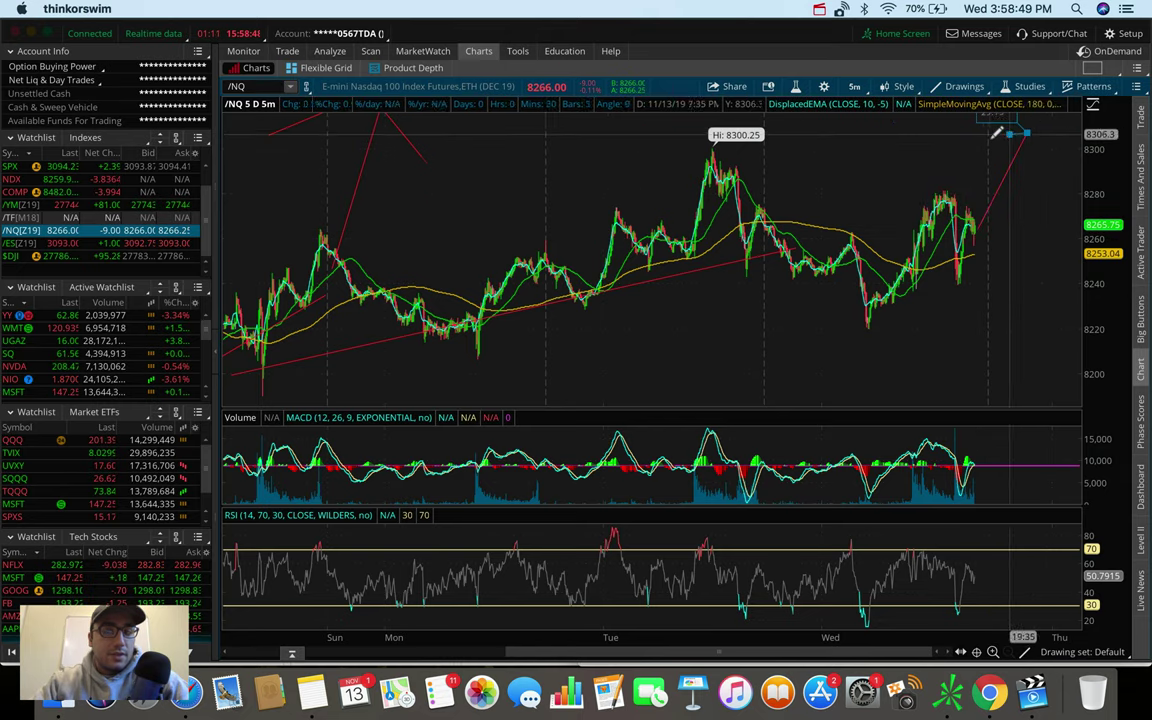
{"action": "left_click", "coordinate": [1031, 129]}
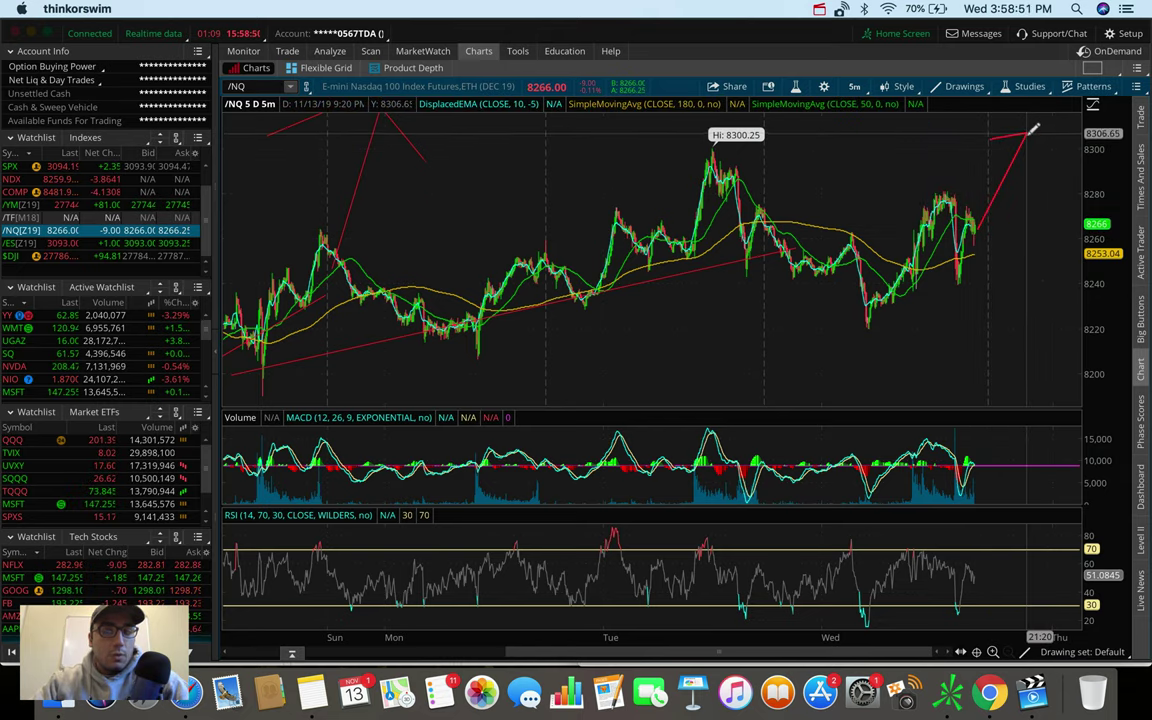
{"action": "left_click_drag", "start_coordinate": [1027, 133], "coordinate": [1040, 175]}
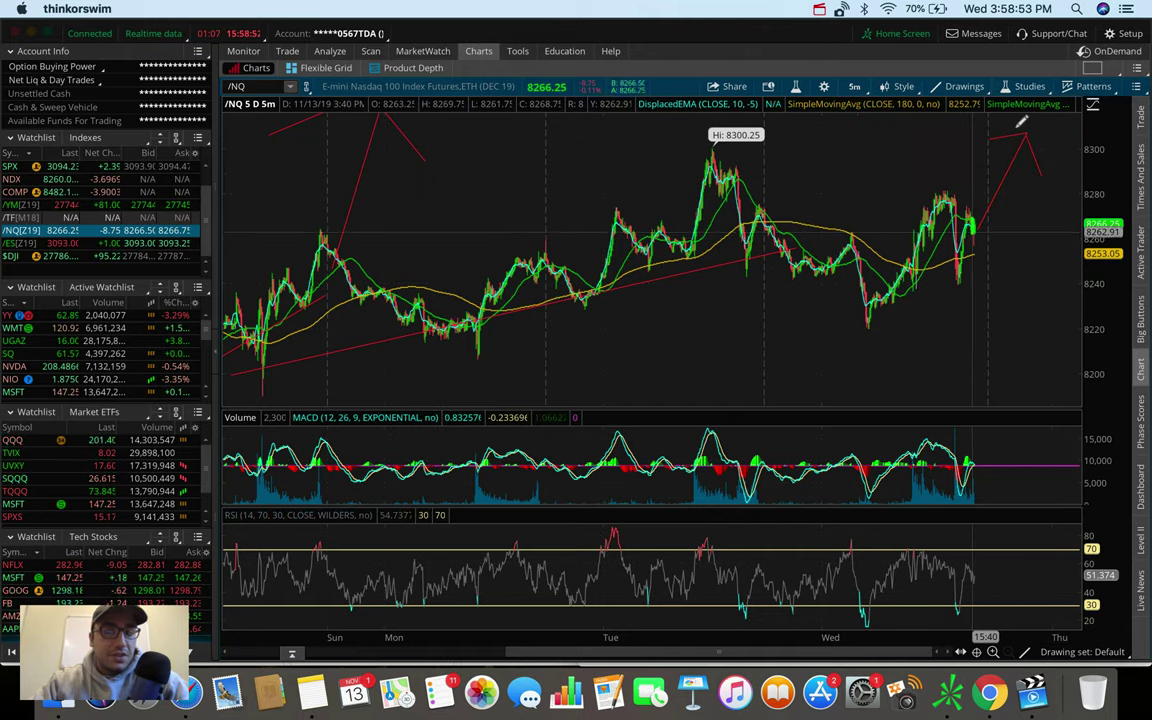
Set the /NQ chart to 20 D : 1h and examine the latest candles beside the projection arrow
{"action": "left_click", "coordinate": [857, 89]}
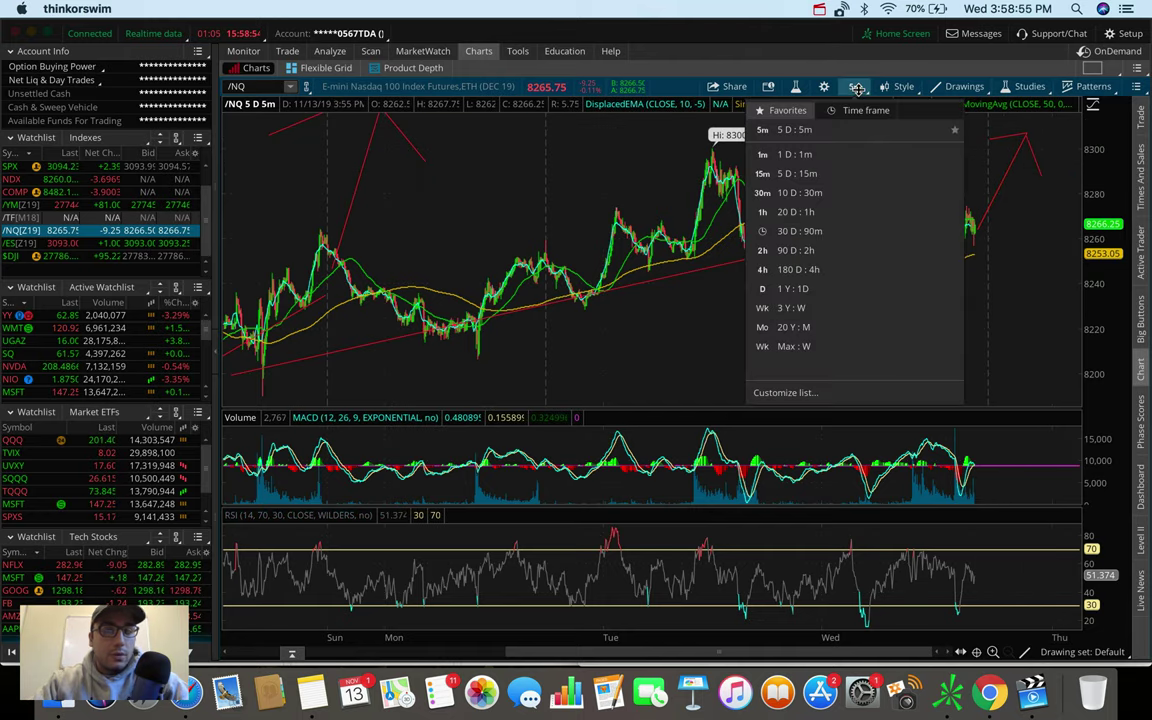
{"action": "left_click", "coordinate": [851, 211]}
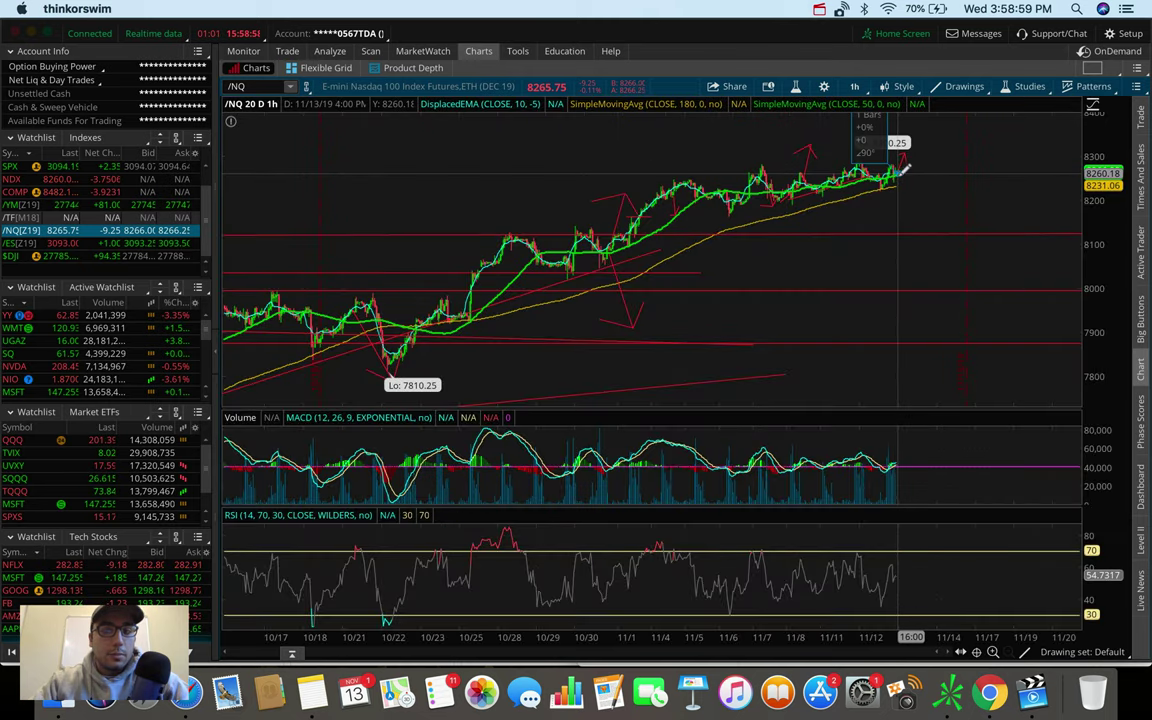
{"action": "left_click_drag", "start_coordinate": [903, 167], "coordinate": [899, 180]}
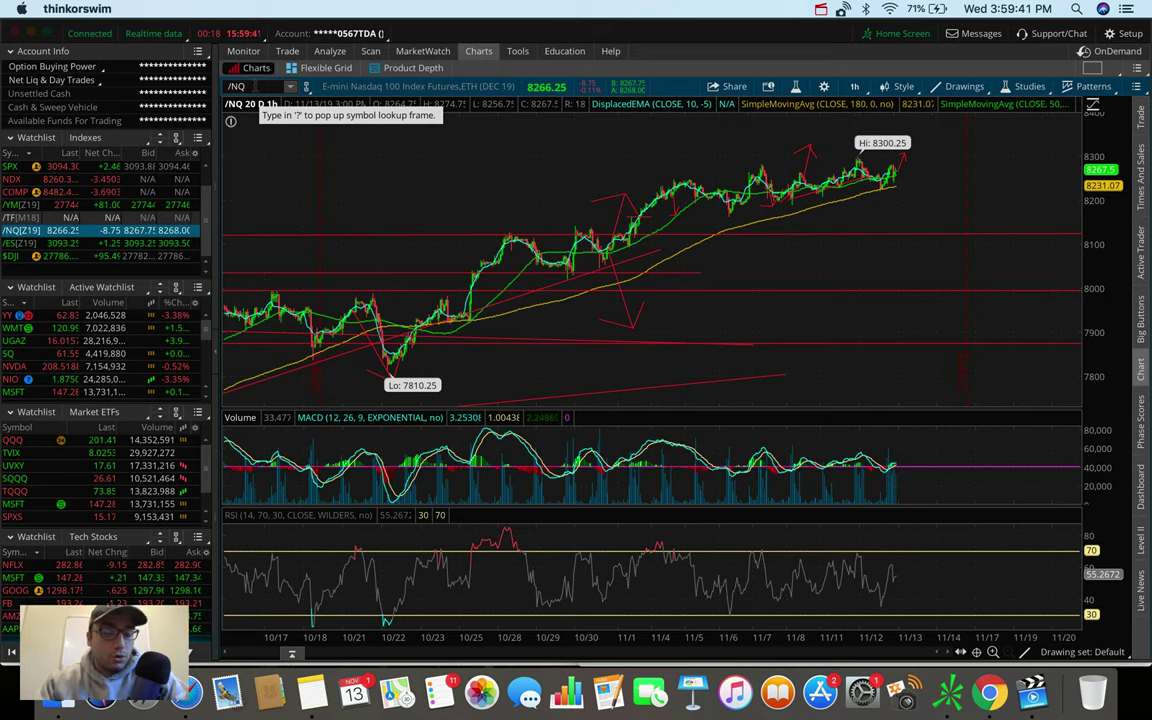
Load the DIS chart and set it to 1 Y : 1D
{"action": "left_click", "coordinate": [255, 86]}
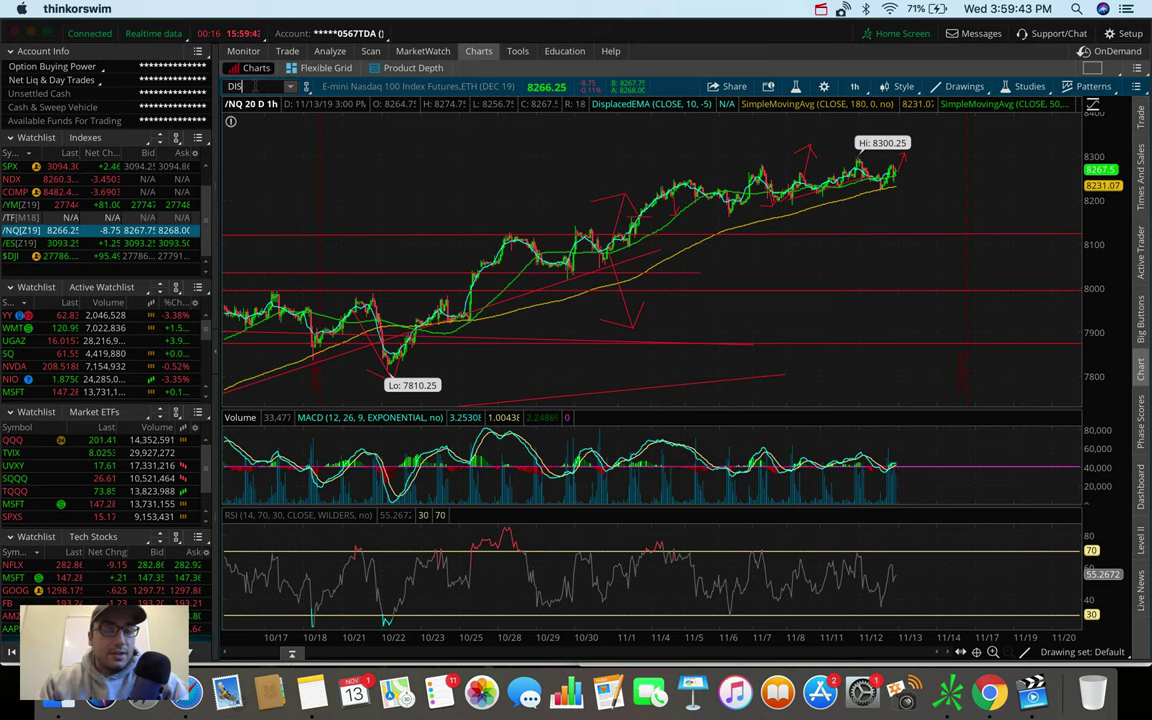
{"action": "key", "text": "Return"}
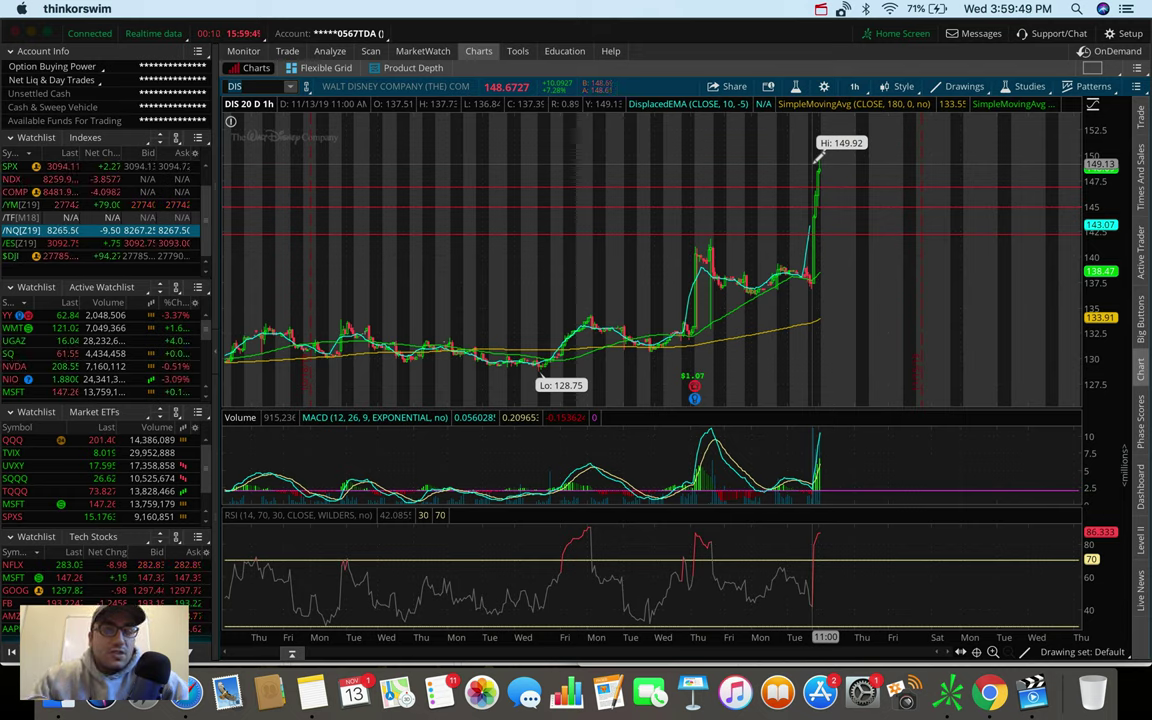
{"action": "left_click", "coordinate": [851, 84]}
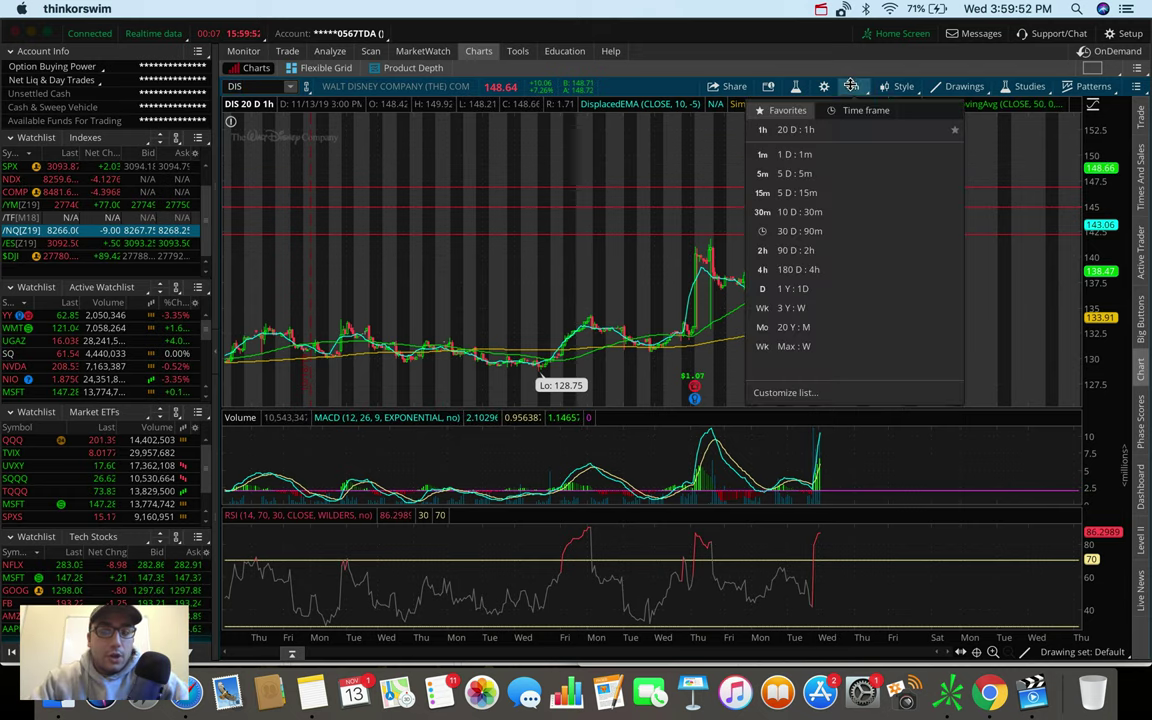
{"action": "left_click", "coordinate": [805, 288]}
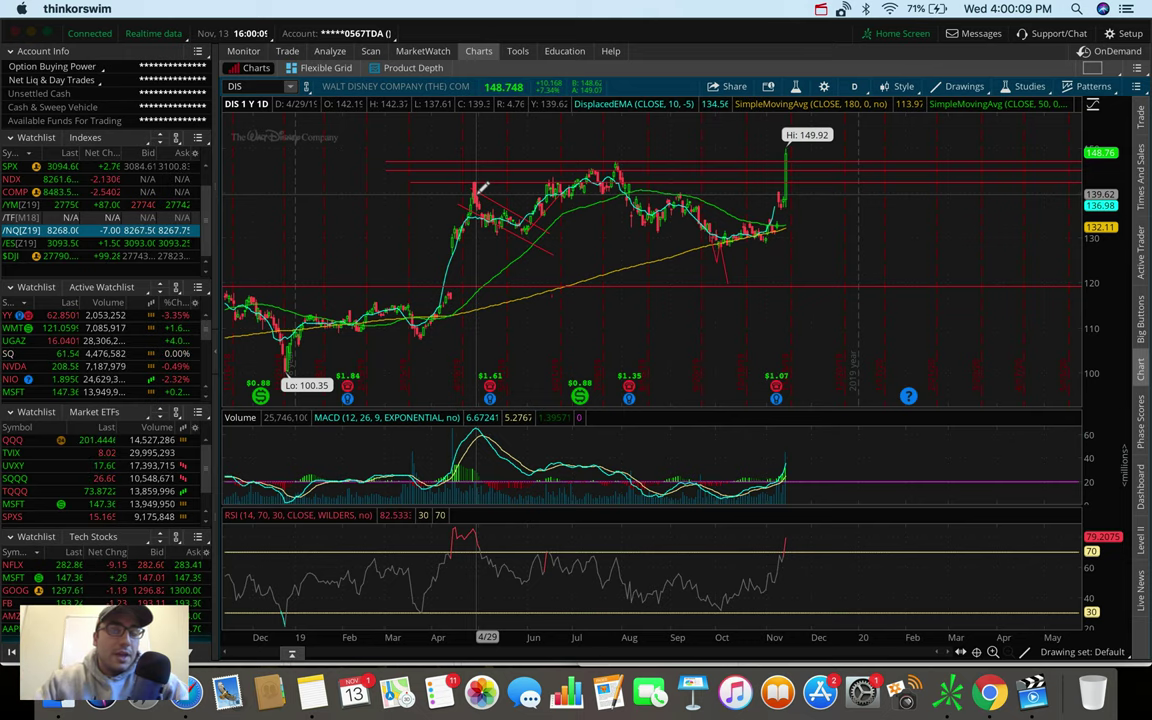
Examine the DIS rally at 20 D : 1h and at 5 D : 5m
{"action": "left_click", "coordinate": [854, 86]}
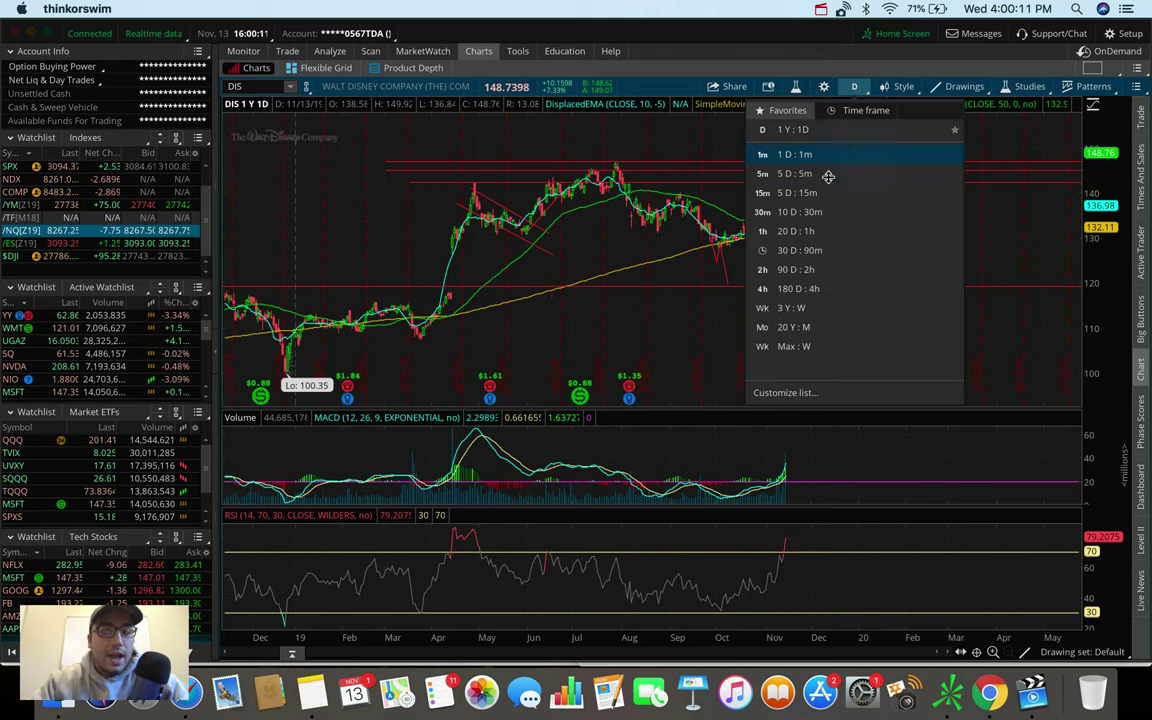
{"action": "left_click", "coordinate": [822, 231]}
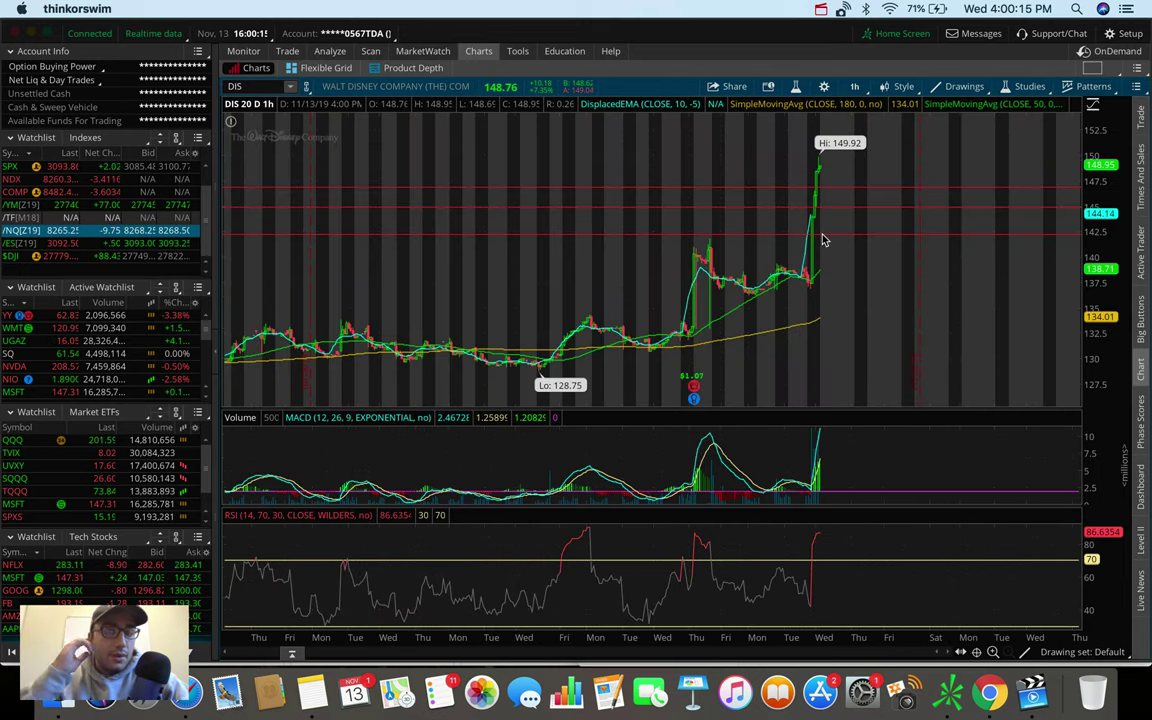
{"action": "left_click", "coordinate": [857, 87]}
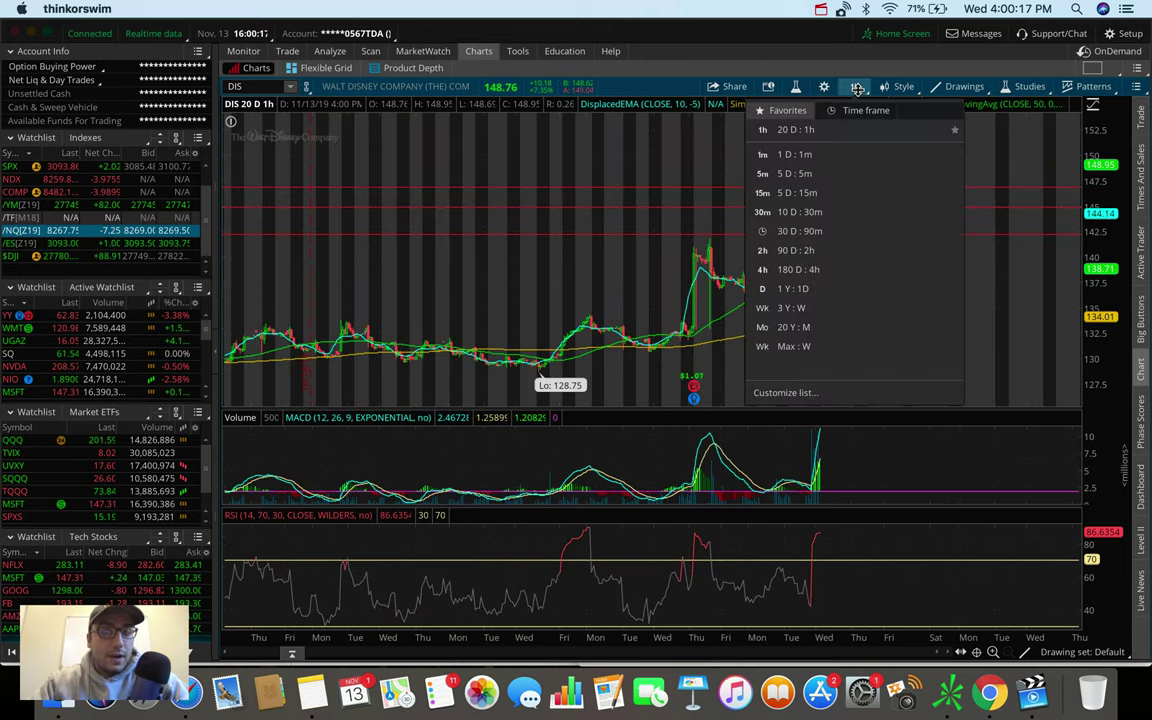
{"action": "left_click", "coordinate": [823, 174]}
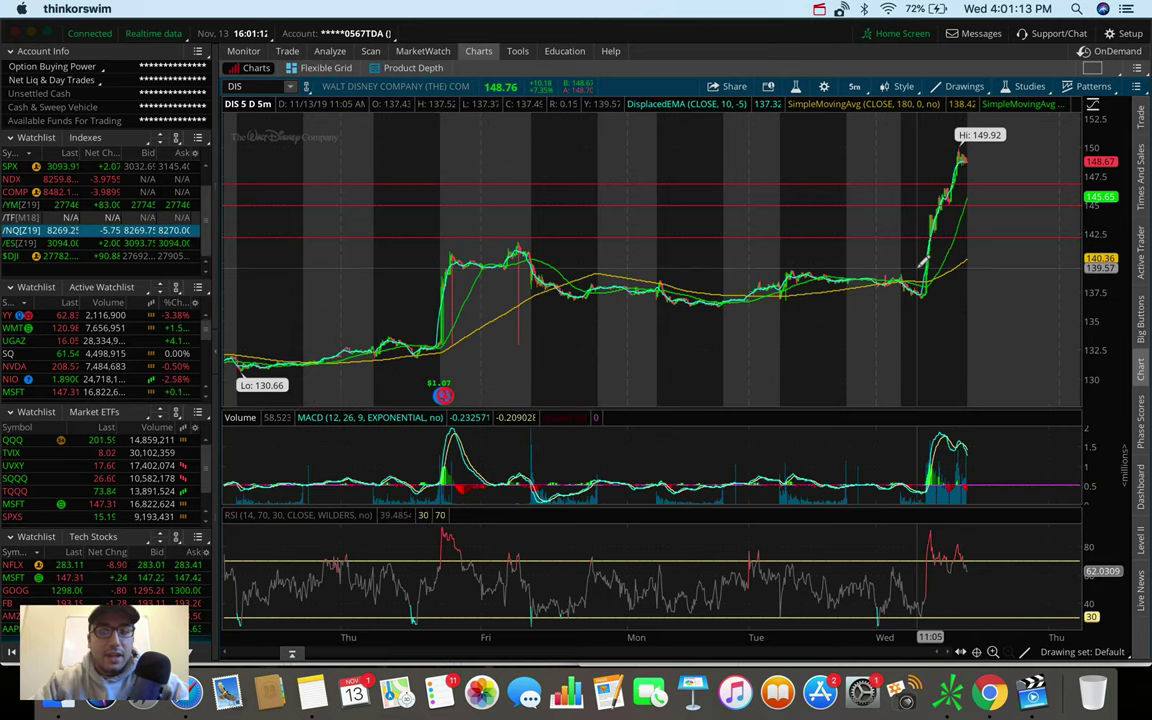
Set the DIS chart back to 20 D : 1h and inspect the breakout above the horizontal line near 142.4
{"action": "left_click", "coordinate": [857, 86]}
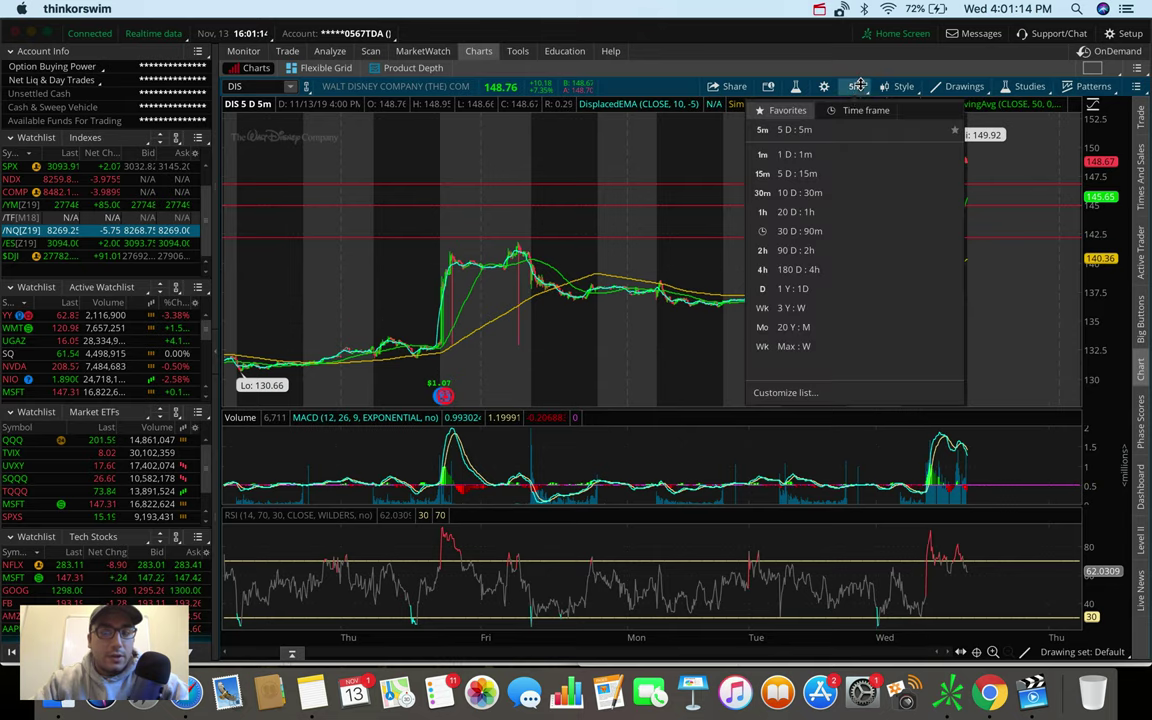
{"action": "left_click", "coordinate": [816, 212]}
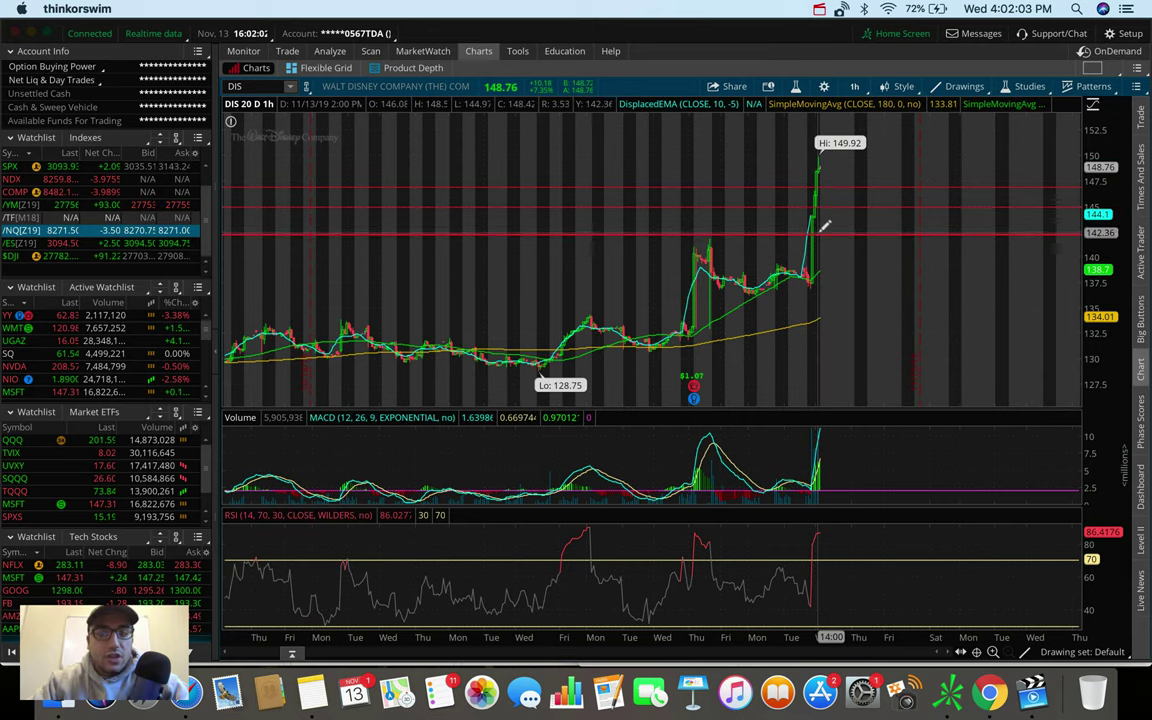
{"action": "left_click_drag", "start_coordinate": [823, 227], "coordinate": [828, 254]}
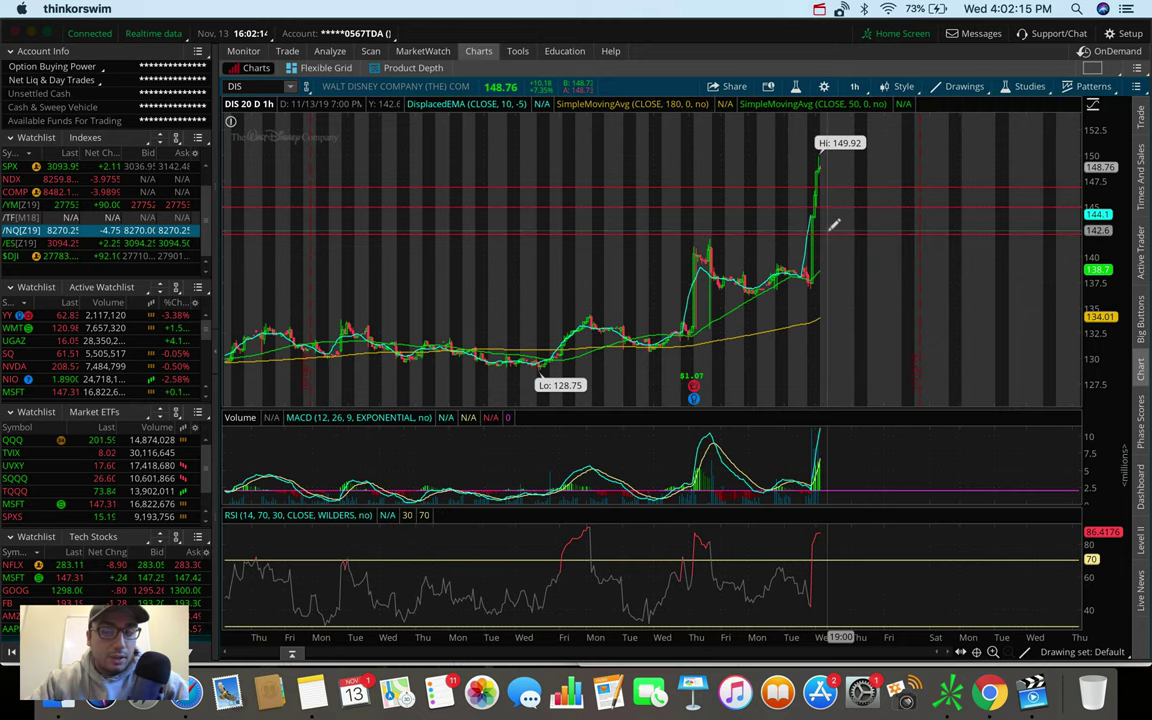
Set the DIS chart to 5 D : 5m and measure the latest rally with a temporary line from about 140.2 to 147.4
{"action": "left_click", "coordinate": [856, 86]}
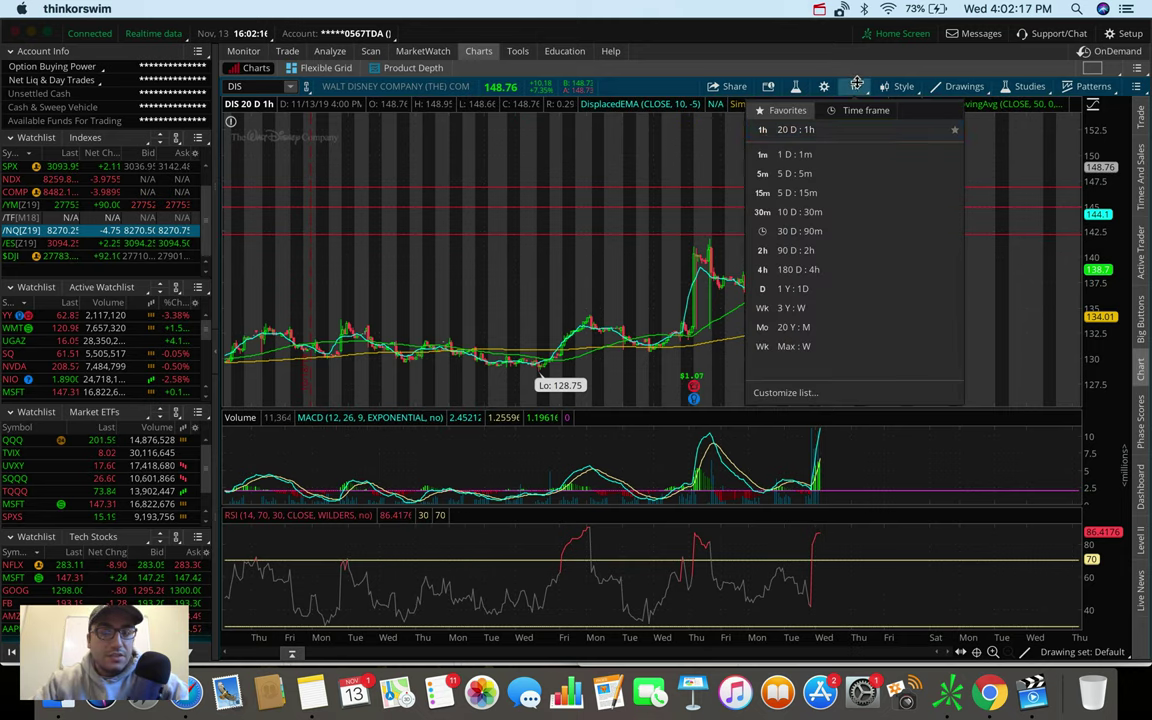
{"action": "left_click", "coordinate": [823, 174]}
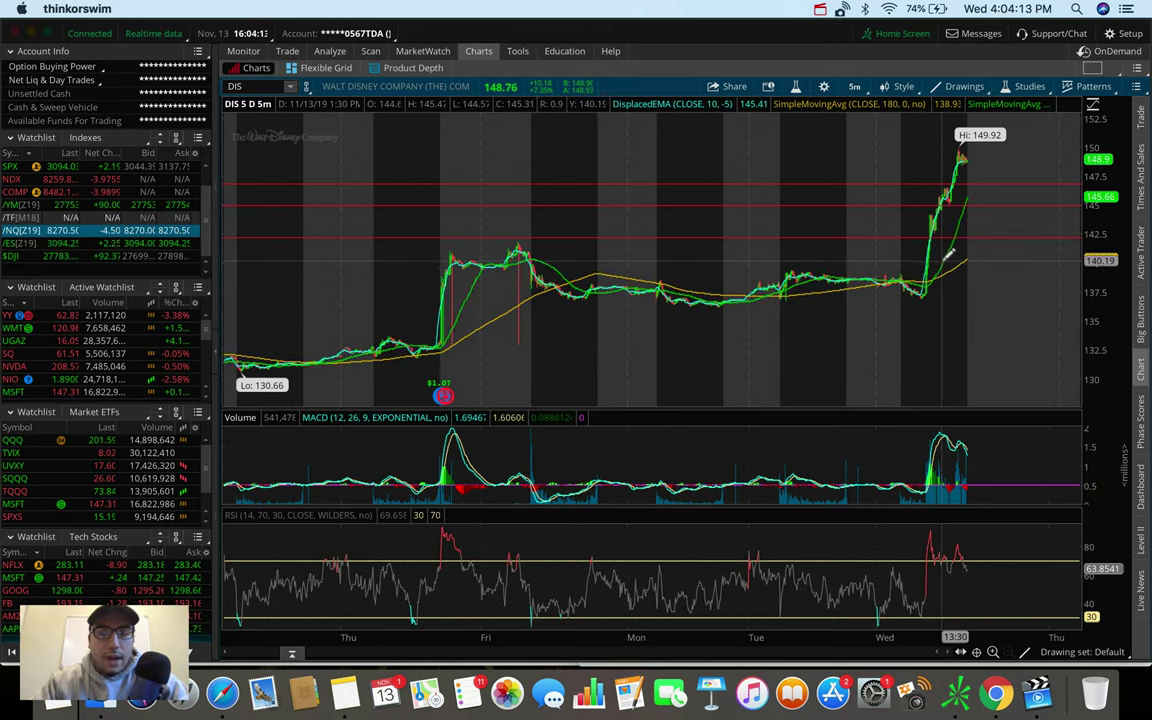
{"action": "left_click_drag", "start_coordinate": [948, 255], "coordinate": [959, 170]}
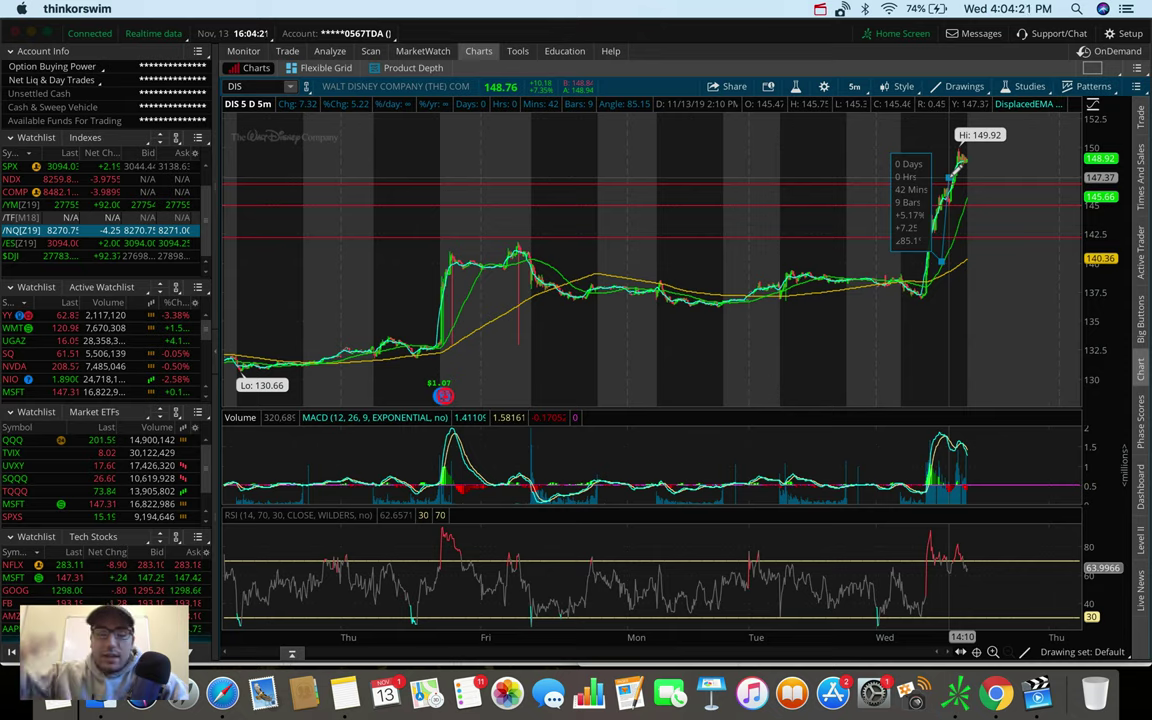
{"action": "left_click_drag", "start_coordinate": [955, 178], "coordinate": [948, 256]}
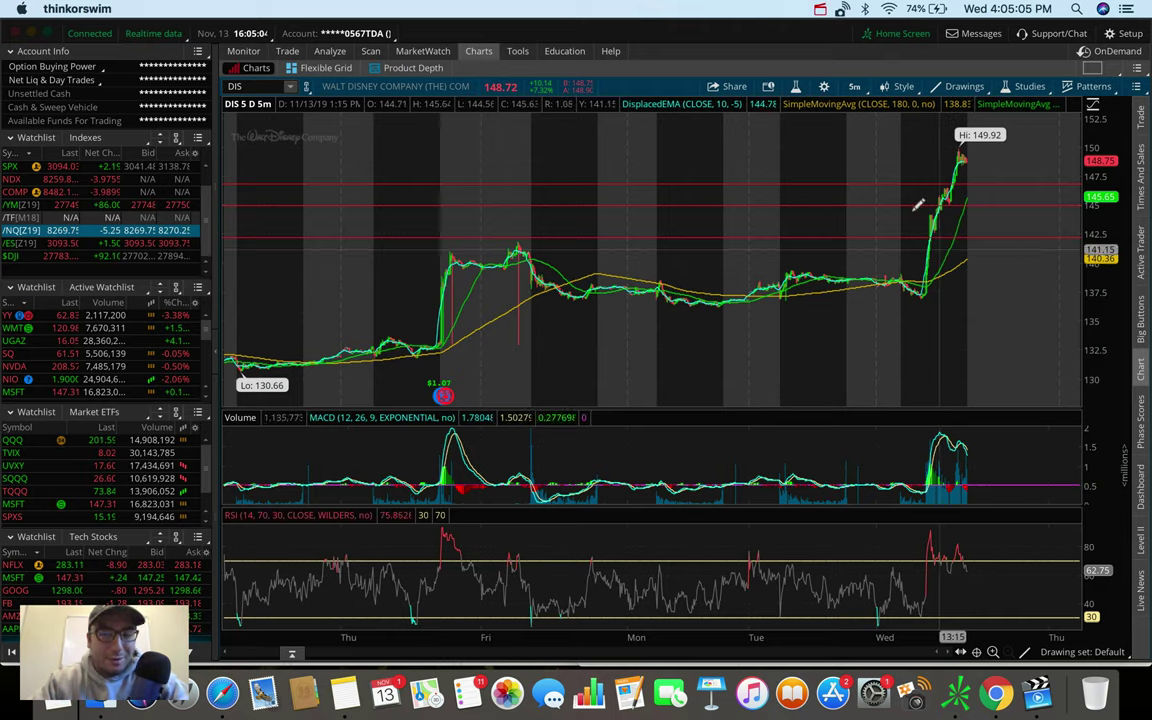
Load the UGAZ chart and set it to 1 D : 1m
{"action": "left_click", "coordinate": [255, 86]}
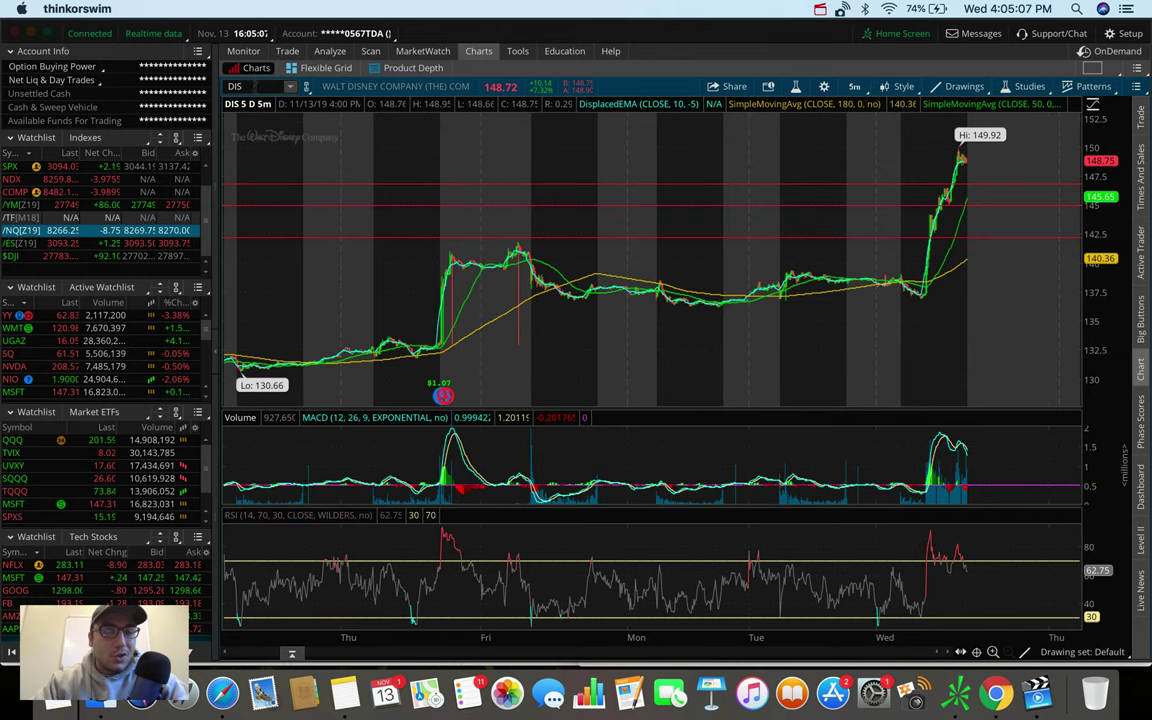
{"action": "type", "text": "UGAZ"}
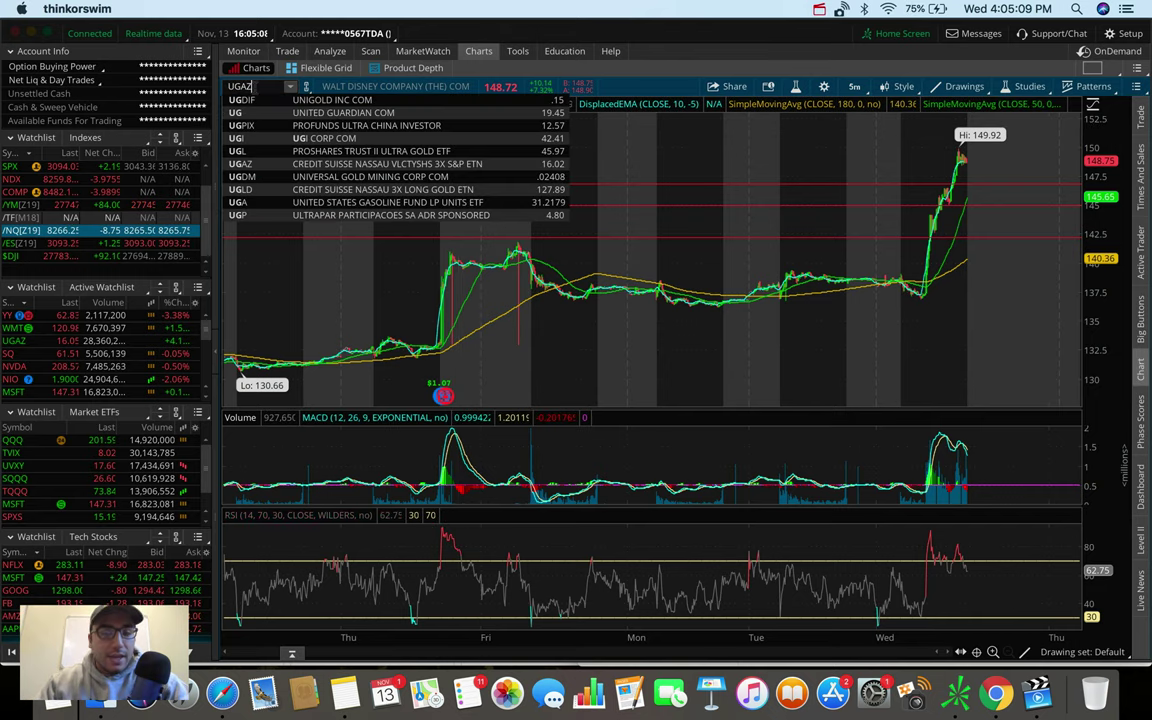
{"action": "key", "text": "Return"}
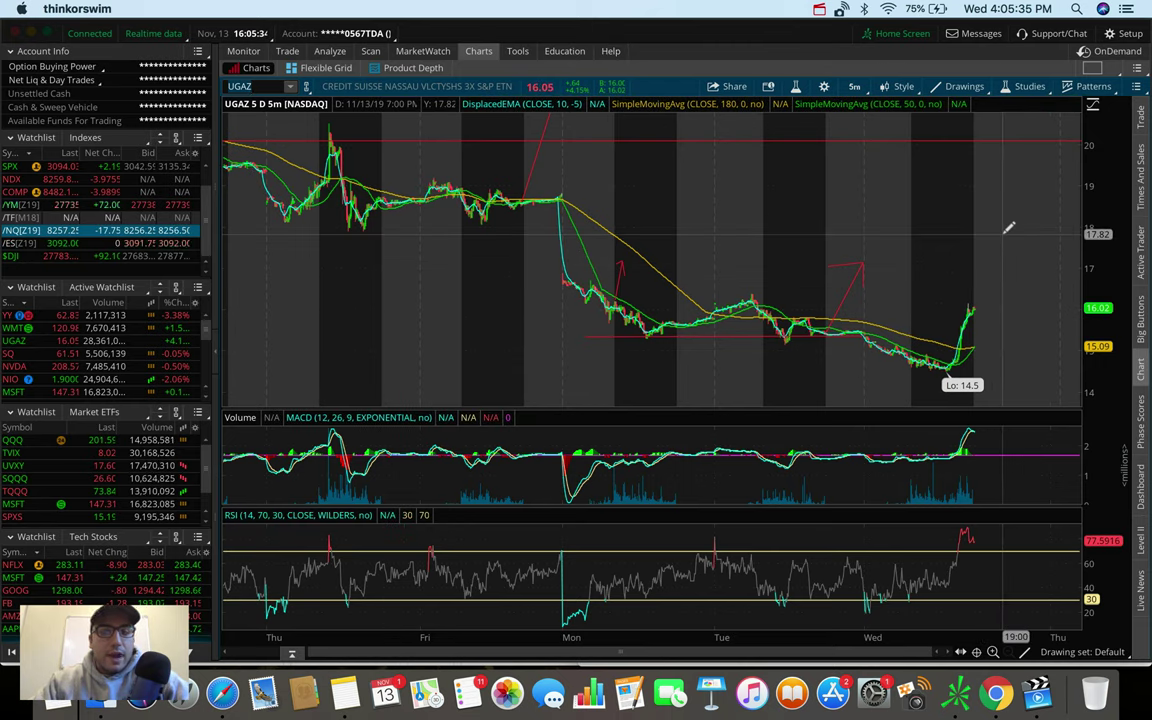
{"action": "left_click", "coordinate": [854, 86]}
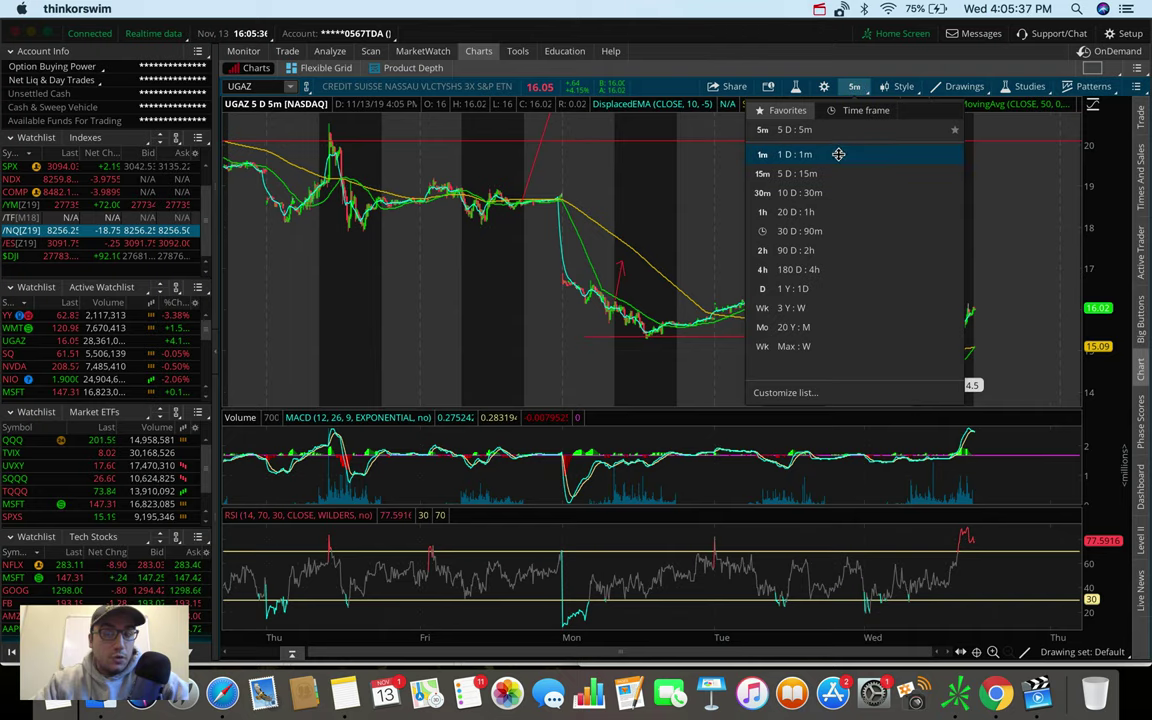
{"action": "left_click", "coordinate": [838, 154]}
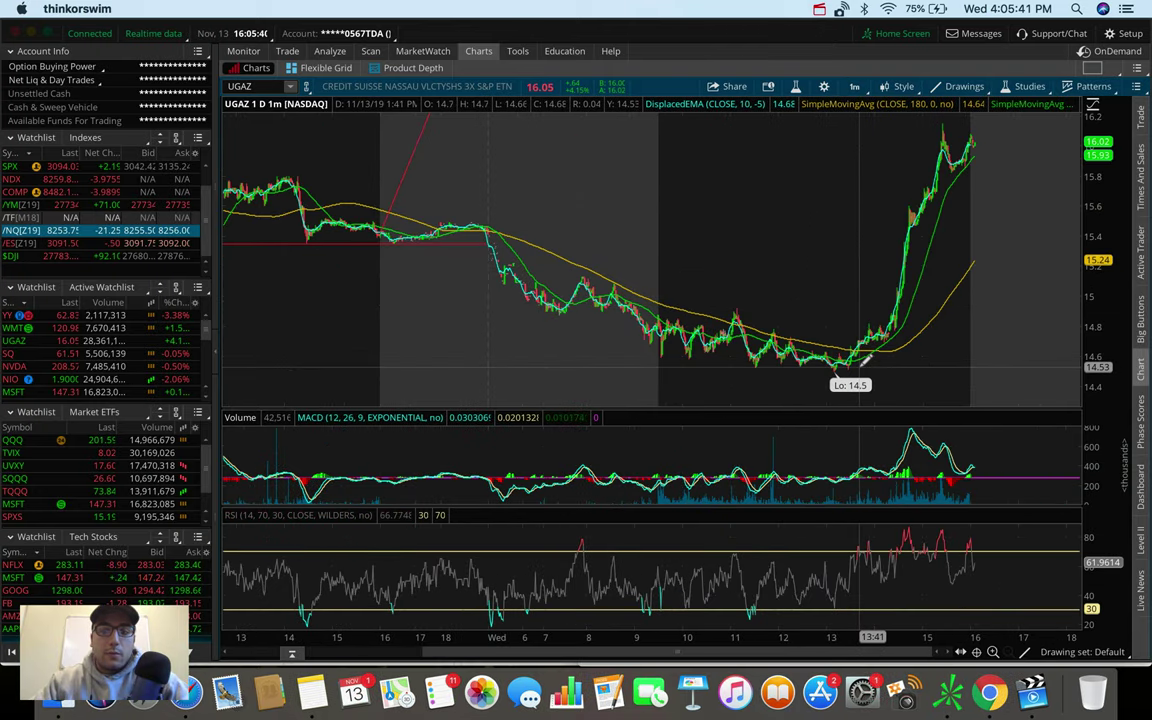
Measure the UGAZ afternoon rally with a temporary line from about 14.53 up to about 16.05
{"action": "left_click_drag", "start_coordinate": [860, 362], "coordinate": [880, 130]}
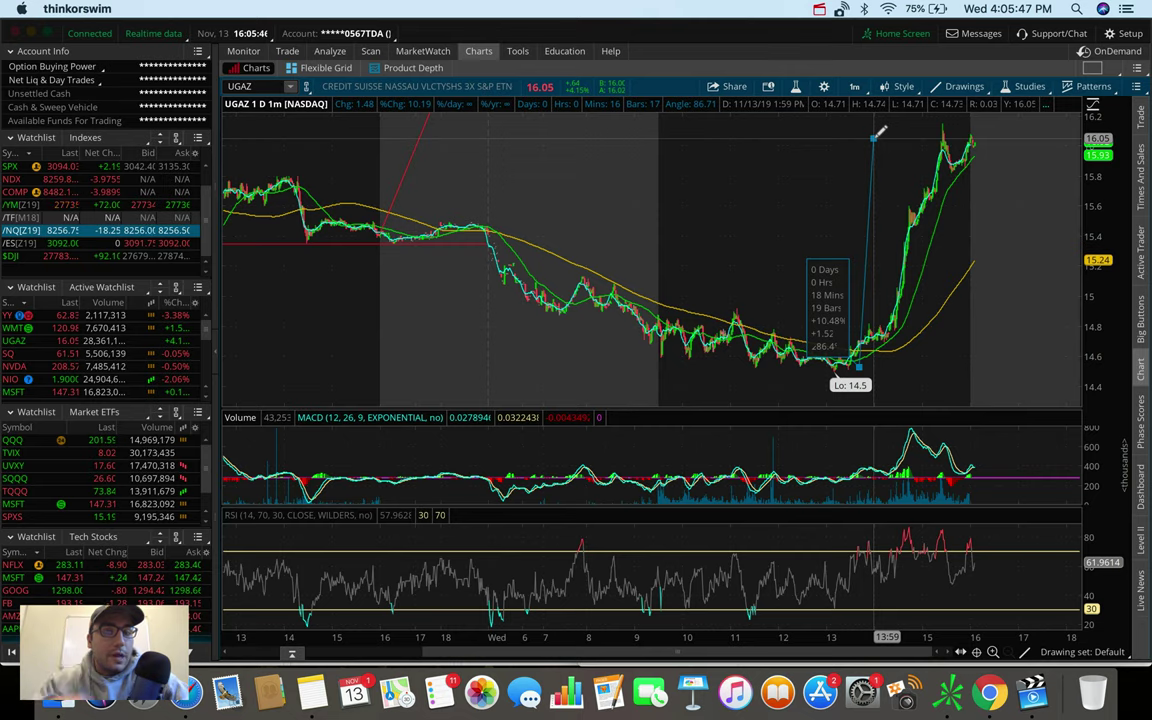
{"action": "left_click_drag", "start_coordinate": [880, 130], "coordinate": [868, 356]}
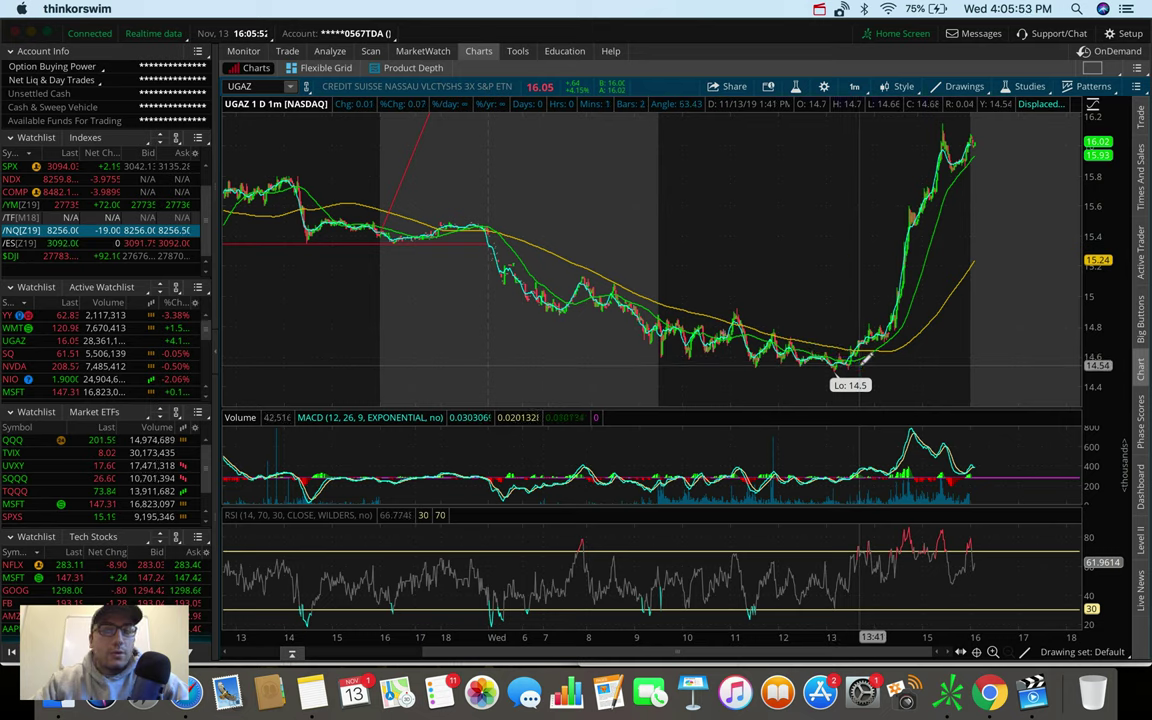
{"action": "left_click_drag", "start_coordinate": [868, 356], "coordinate": [875, 345]}
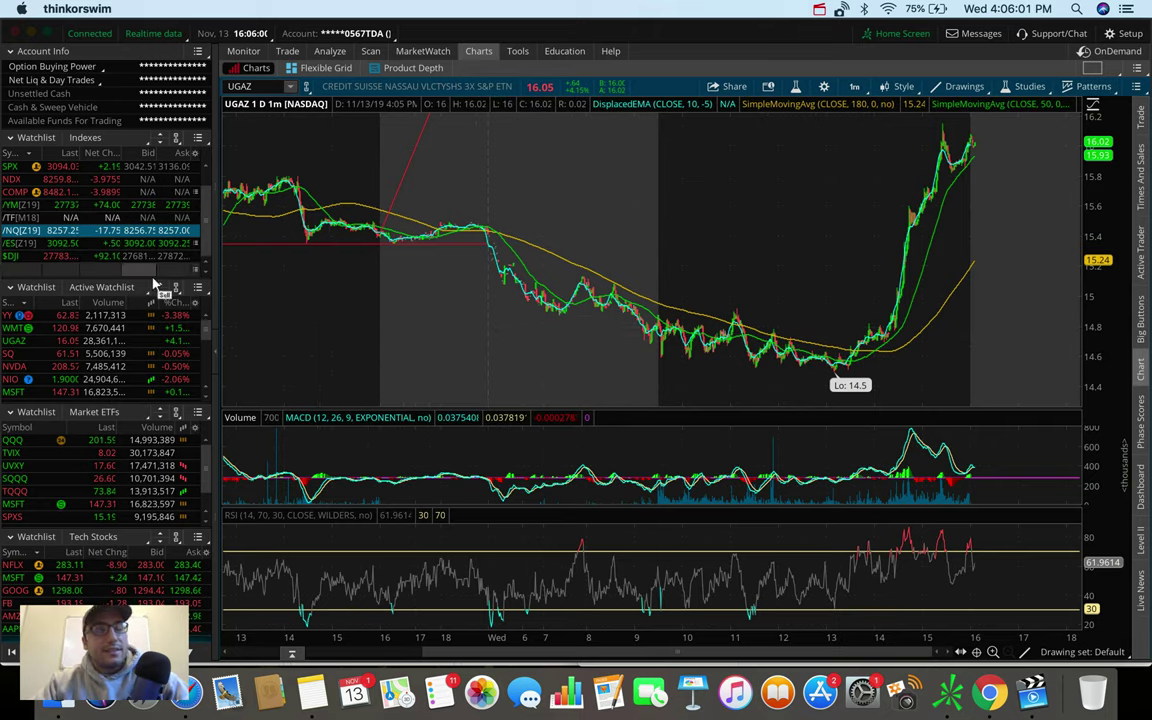
Load the /NG natural gas futures chart, followed by the Credit Suisse 3X INV ETN chart, to compare the move
{"action": "left_click", "coordinate": [68, 344]}
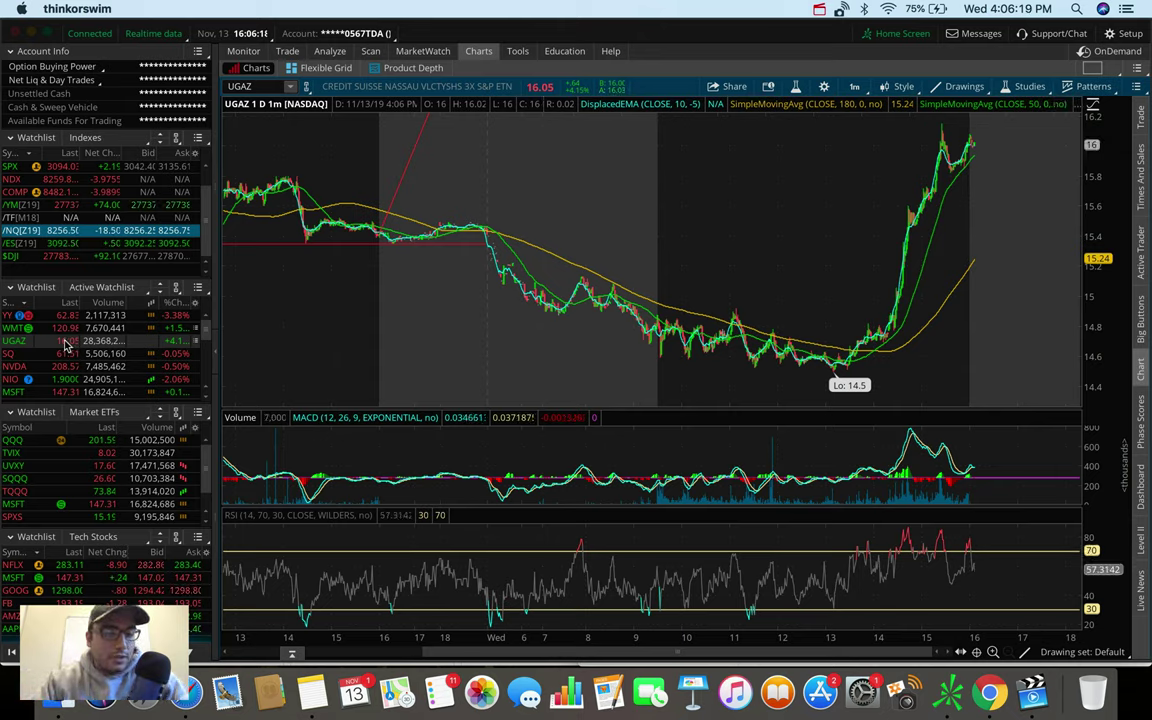
{"action": "scroll", "coordinate": [18, 345], "scroll_direction": "down", "scroll_amount": 5}
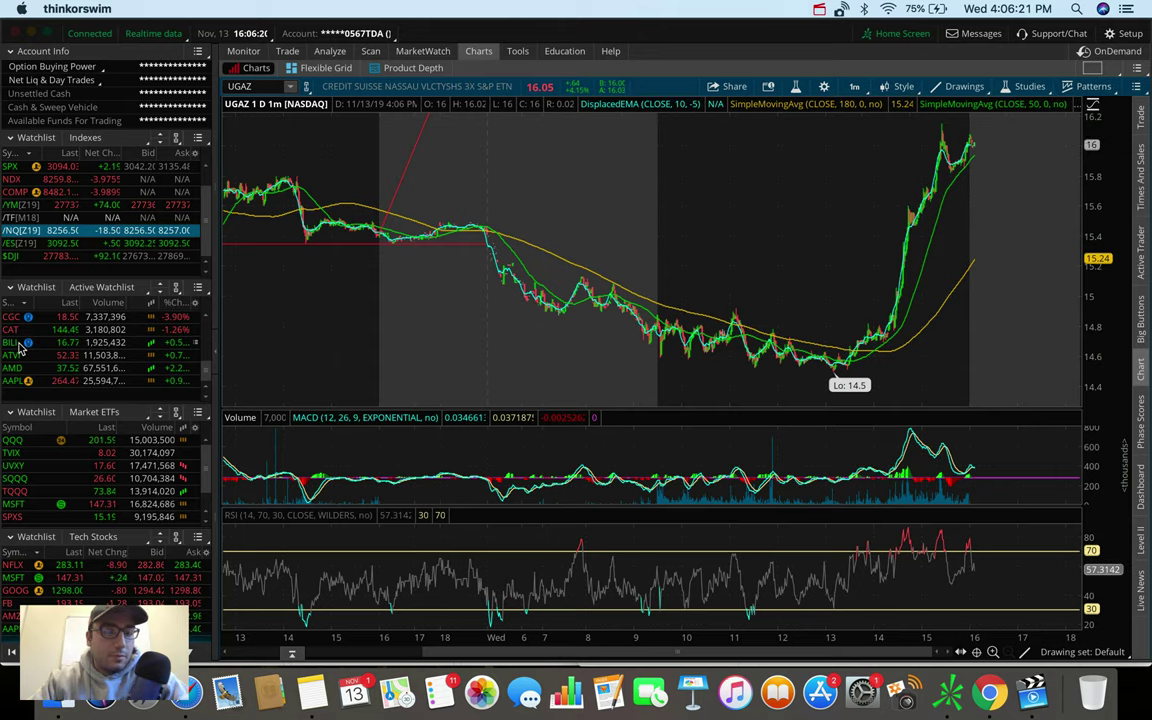
{"action": "scroll", "coordinate": [18, 345], "scroll_direction": "up", "scroll_amount": 5}
{"action": "type", "text": "/"}
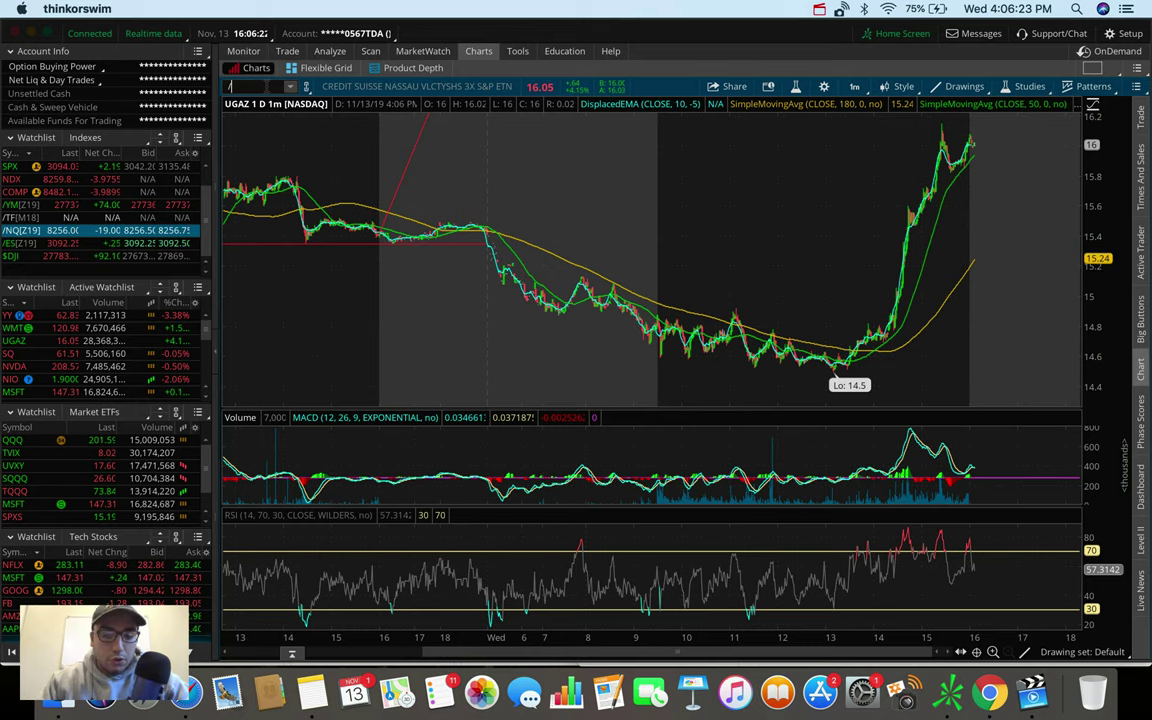
{"action": "type", "text": "NG"}
{"action": "key", "text": "Return"}
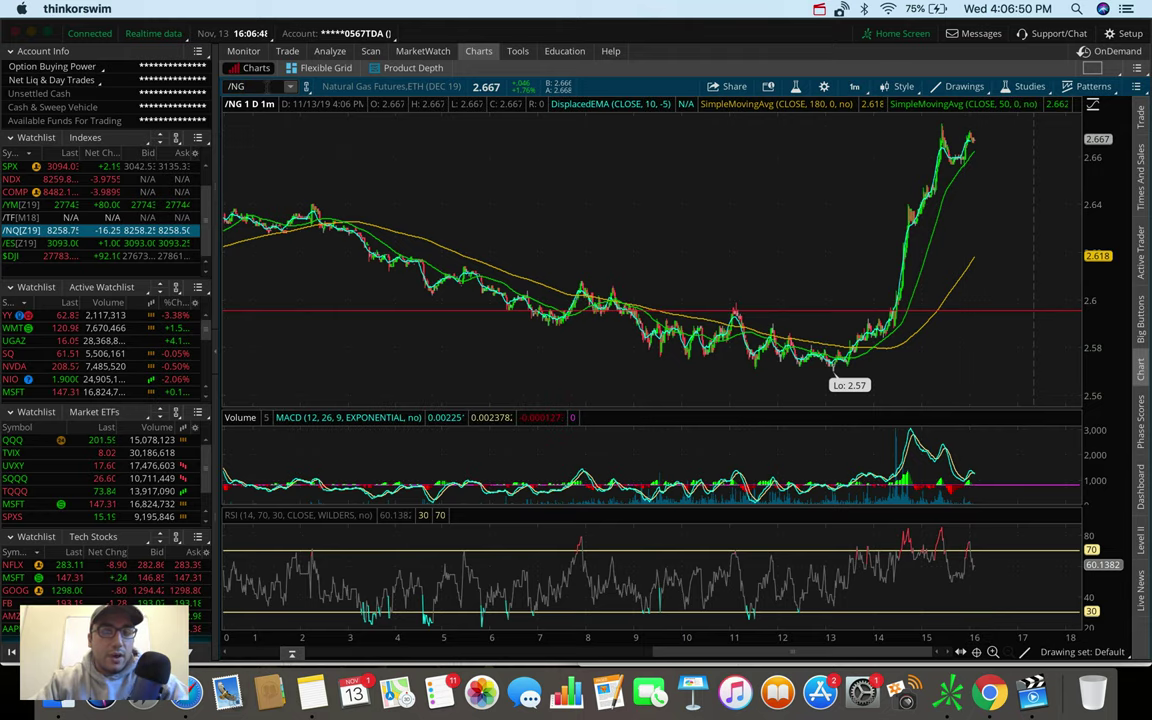
{"action": "key", "text": "Return"}
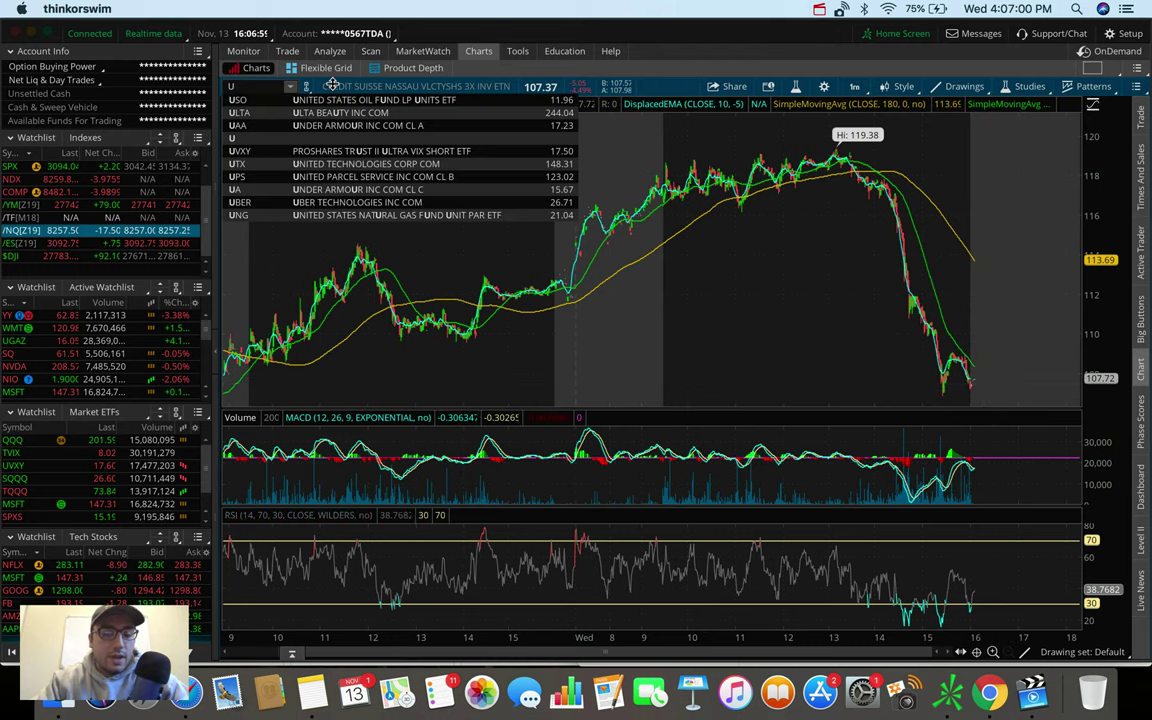
Bring back the UGAZ chart and set it to 5 D : 5m
{"action": "key", "text": "Return"}
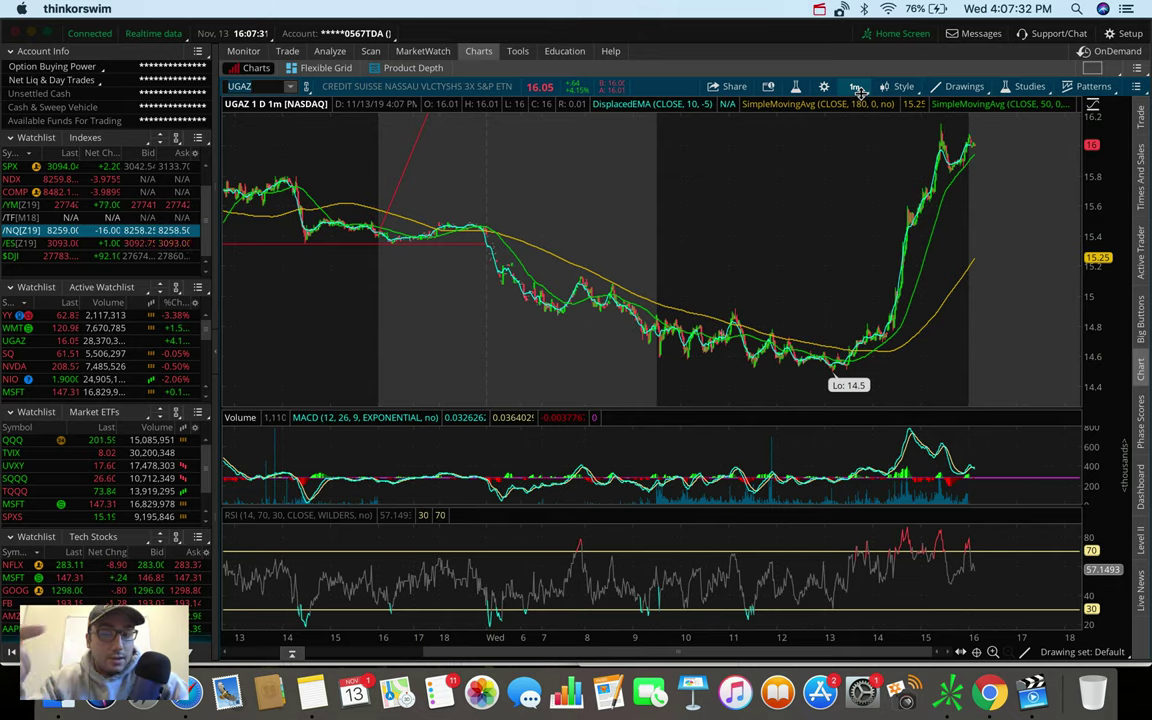
{"action": "left_click", "coordinate": [857, 88]}
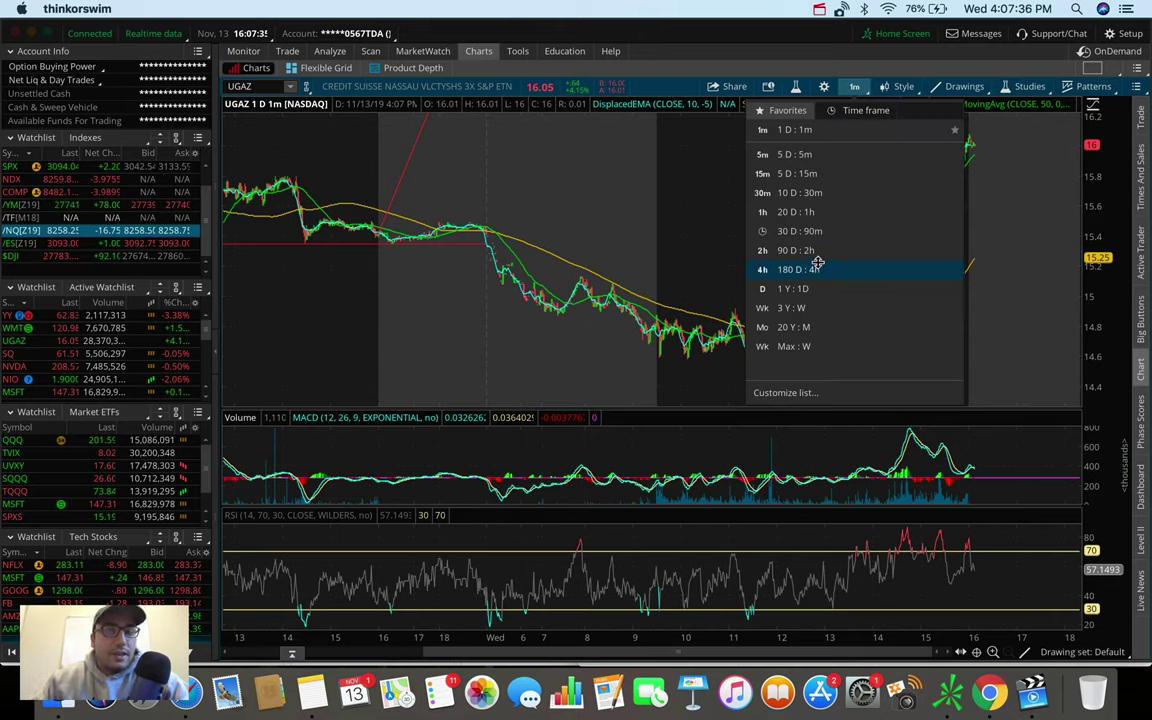
{"action": "left_click", "coordinate": [829, 153]}
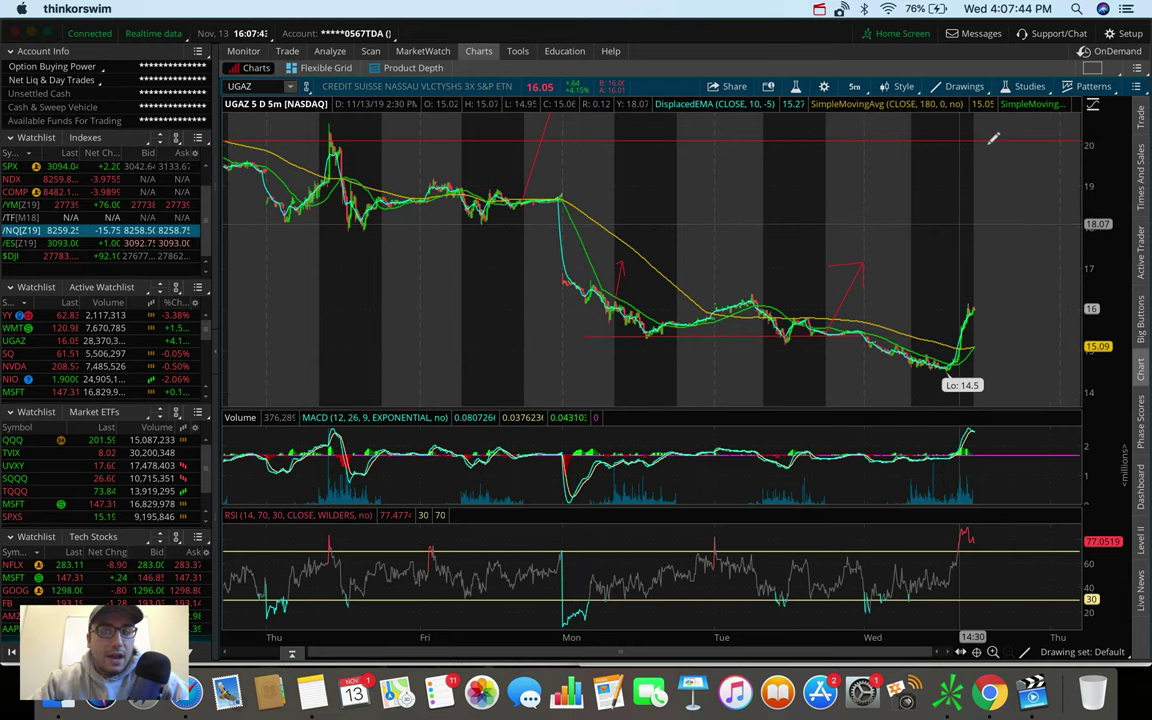
Set the UGAZ chart to 20 D : 1h and draw an upward projection arrow from about 16.5 to about 18.6
{"action": "left_click", "coordinate": [854, 86]}
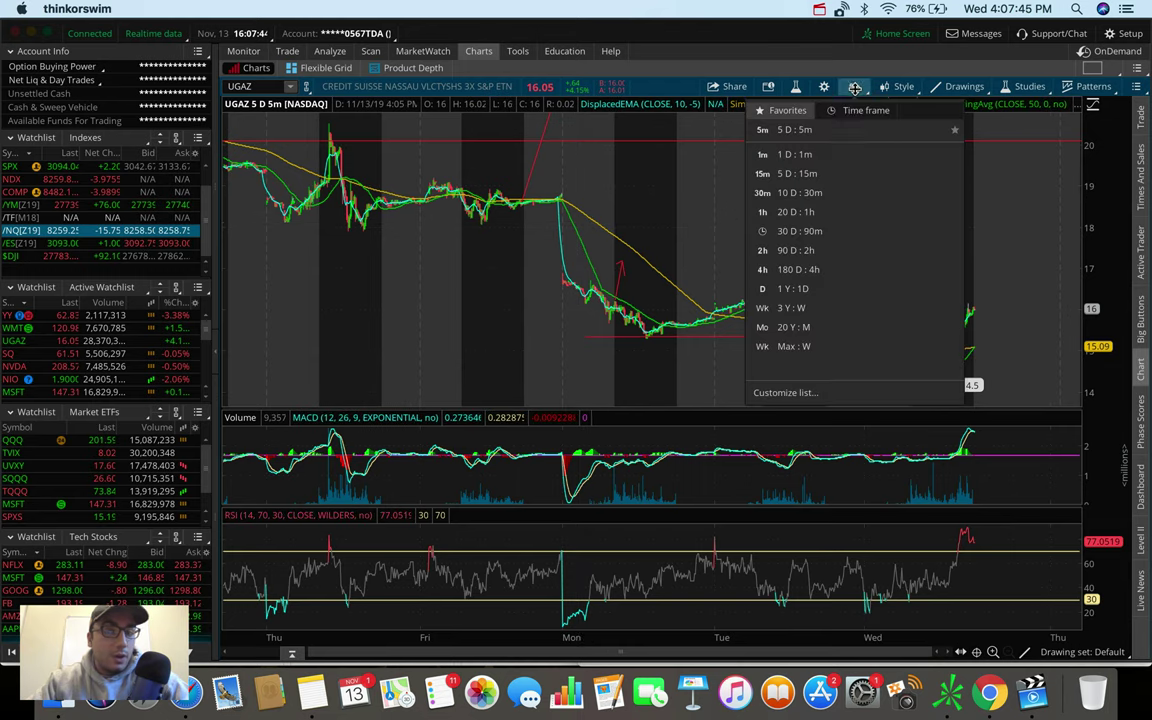
{"action": "left_click", "coordinate": [822, 211]}
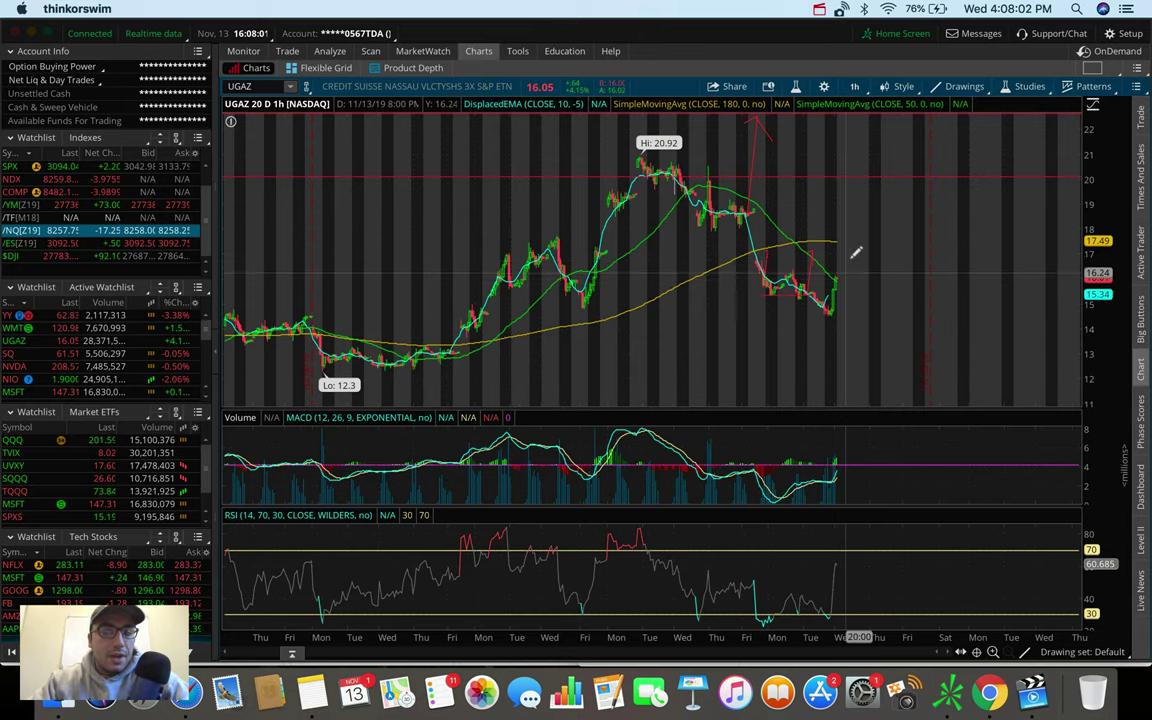
{"action": "mouse_move", "coordinate": [843, 266]}
{"action": "left_mouse_down"}
{"action": "mouse_move", "coordinate": [861, 208]}
{"action": "mouse_move", "coordinate": [836, 218]}
{"action": "mouse_move", "coordinate": [858, 213]}
{"action": "mouse_move", "coordinate": [870, 230]}
{"action": "left_mouse_up"}
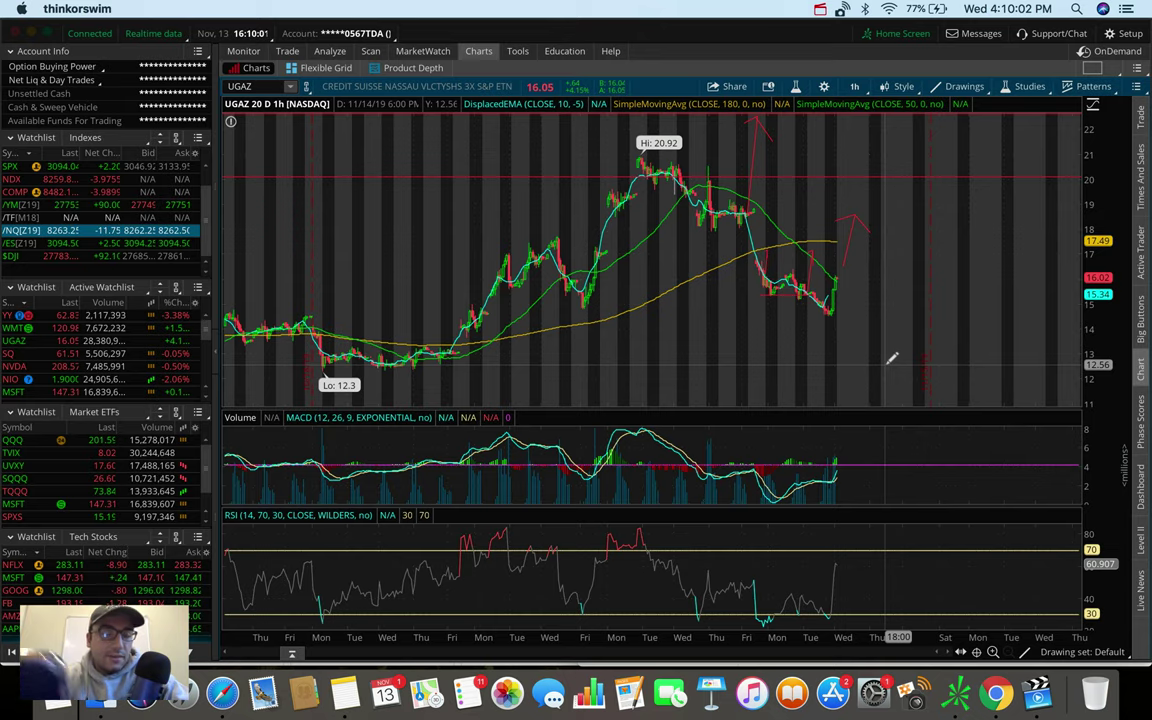
Load the NFLX chart and set it to 180 D : 4h to examine the October peak and the latest candles
{"action": "left_click", "coordinate": [258, 86]}
{"action": "type", "text": "NF"}
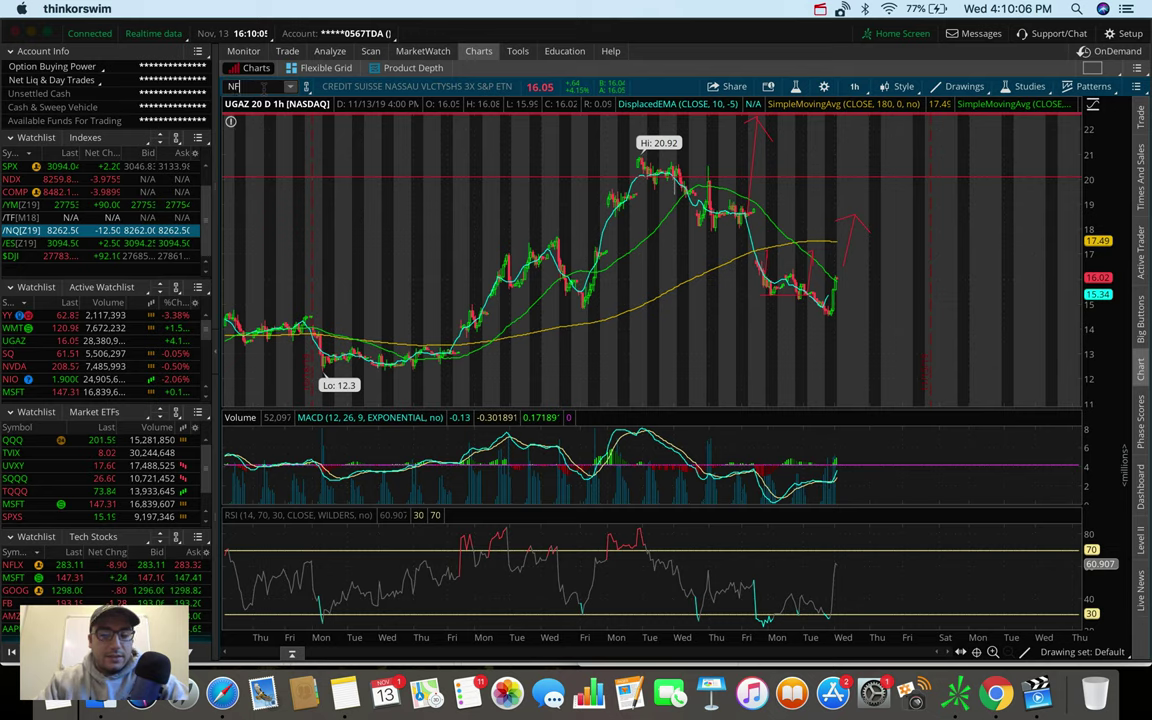
{"action": "type", "text": "LX"}
{"action": "key", "text": "Return"}
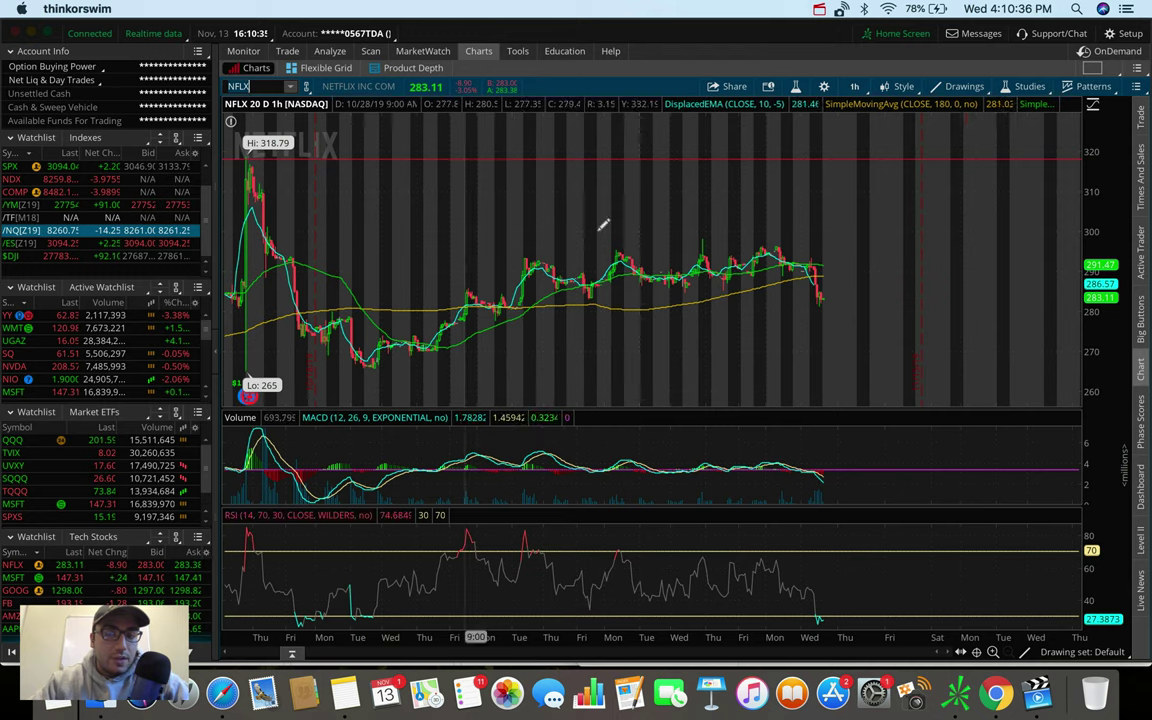
{"action": "left_click", "coordinate": [853, 85]}
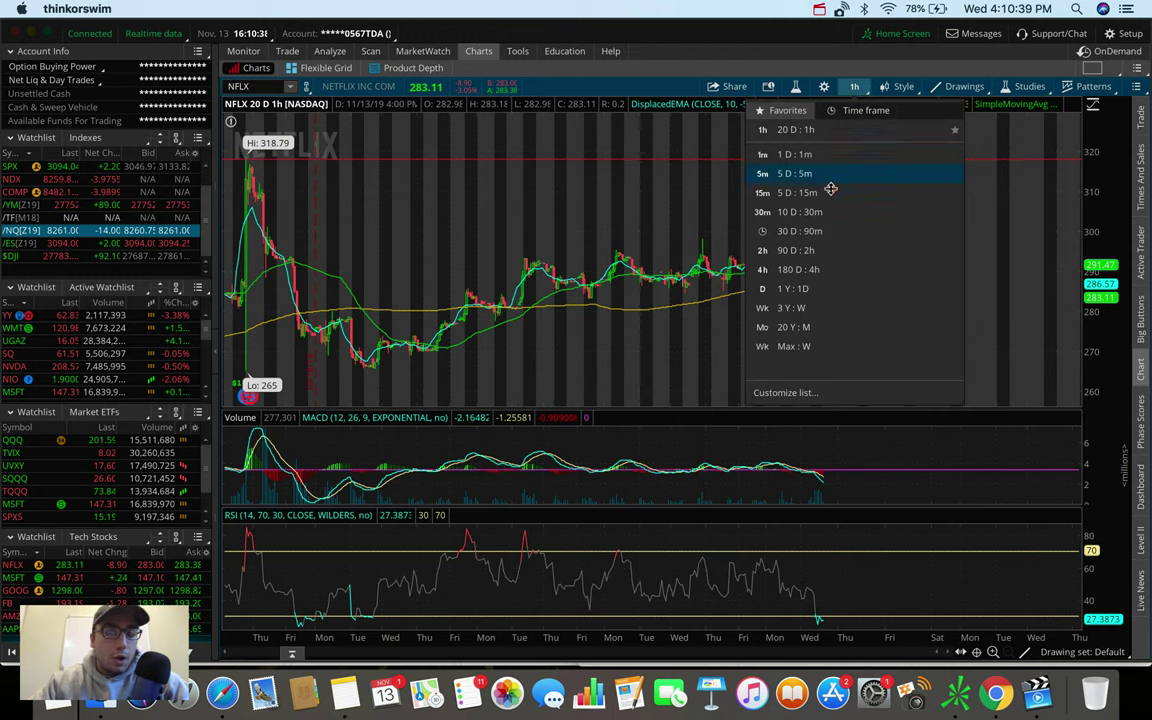
{"action": "left_click", "coordinate": [816, 268]}
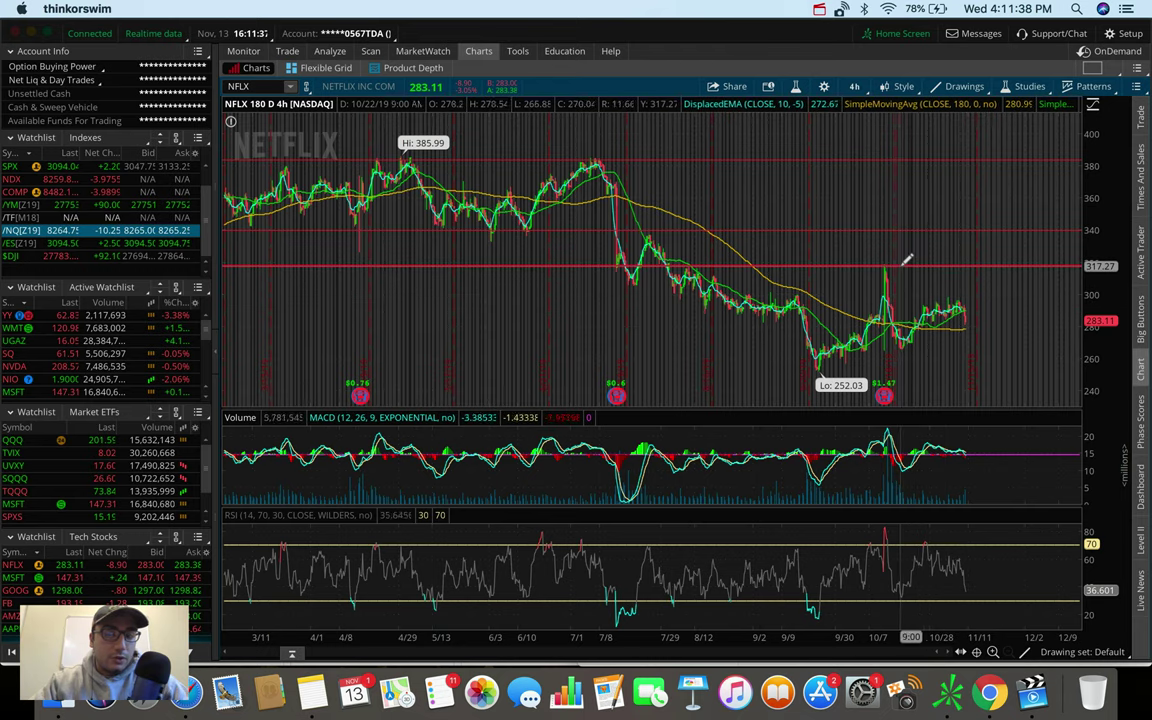
{"action": "mouse_move", "coordinate": [906, 260]}
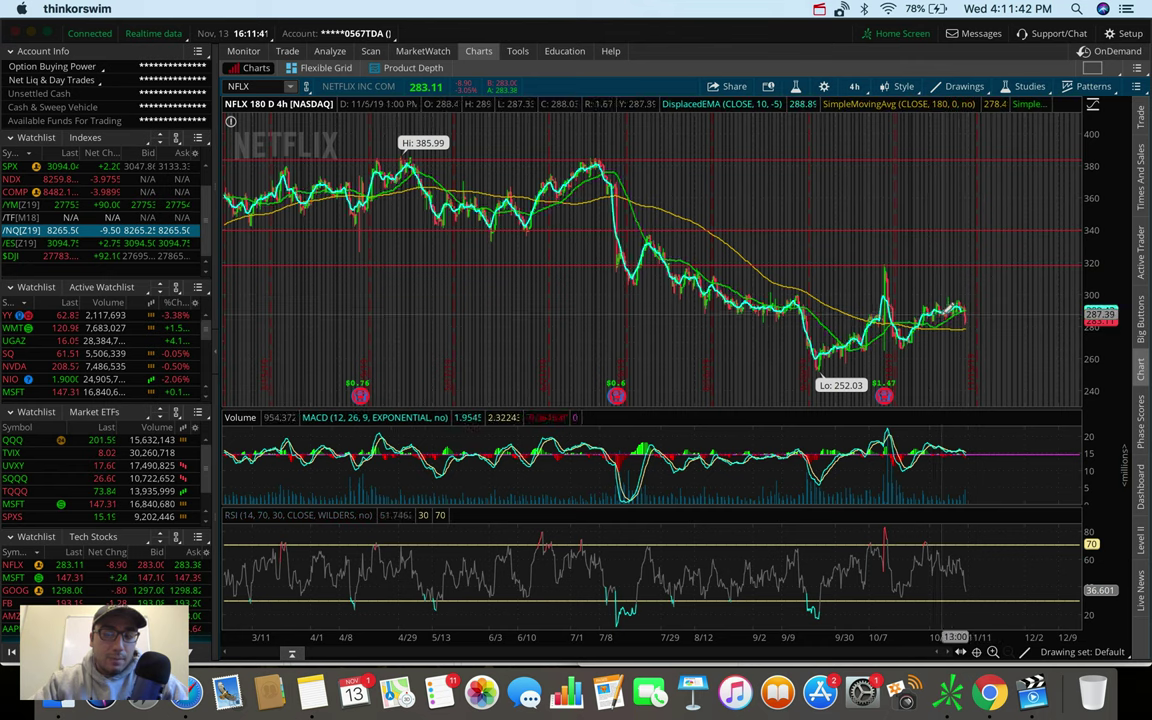
Draw a rising trendline on the NFLX chart from the low at about 252 to about 291, past the latest candles
{"action": "left_click_drag", "start_coordinate": [818, 372], "coordinate": [1008, 309]}
{"action": "mouse_move", "coordinate": [972, 315]}
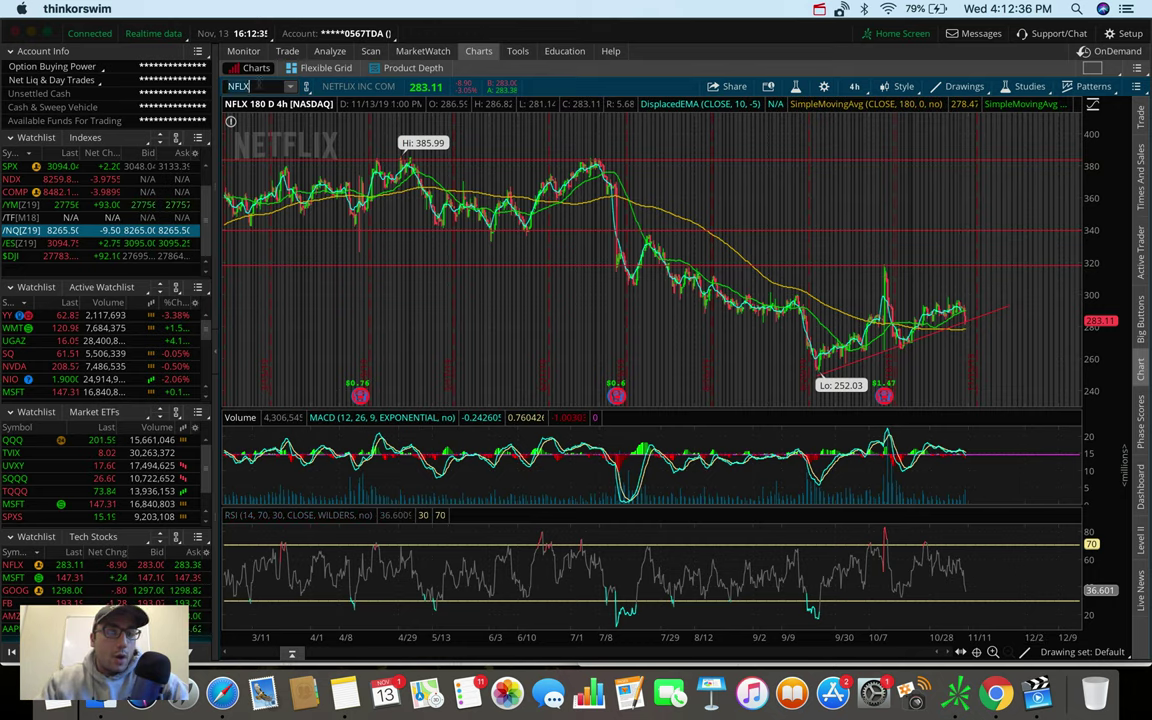
Load the CMG chart and examine the decline from the October peak to the price level near 716
{"action": "left_click", "coordinate": [258, 86]}
{"action": "type", "text": "CMG"}
{"action": "key", "text": "Return"}
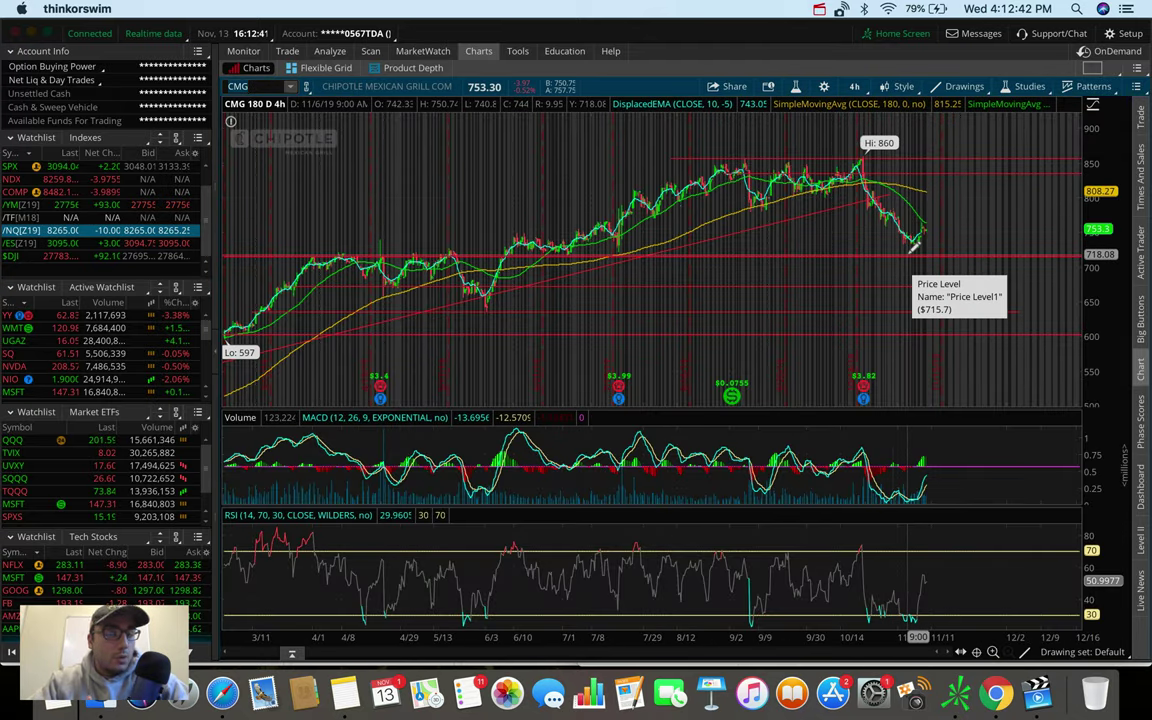
{"action": "left_click_drag", "start_coordinate": [912, 250], "coordinate": [870, 200]}
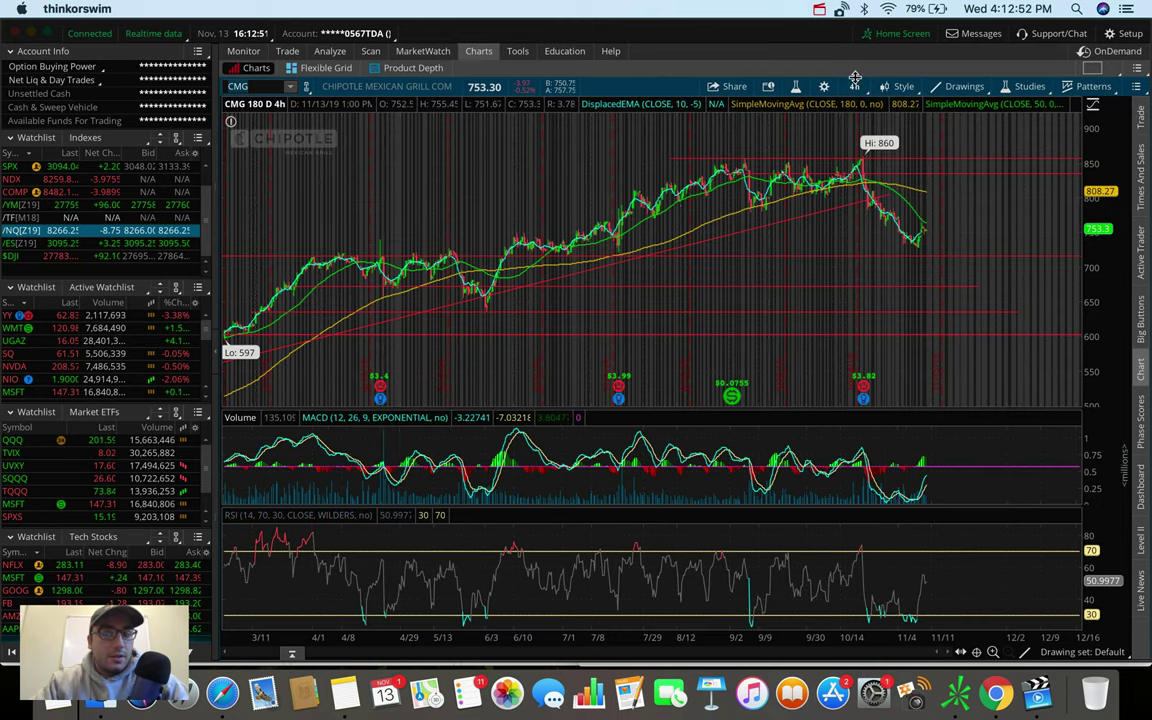
View the CMG chart at 3 Y : W, followed by 1 Y : 1D
{"action": "left_click", "coordinate": [854, 86]}
{"action": "left_click", "coordinate": [792, 308]}
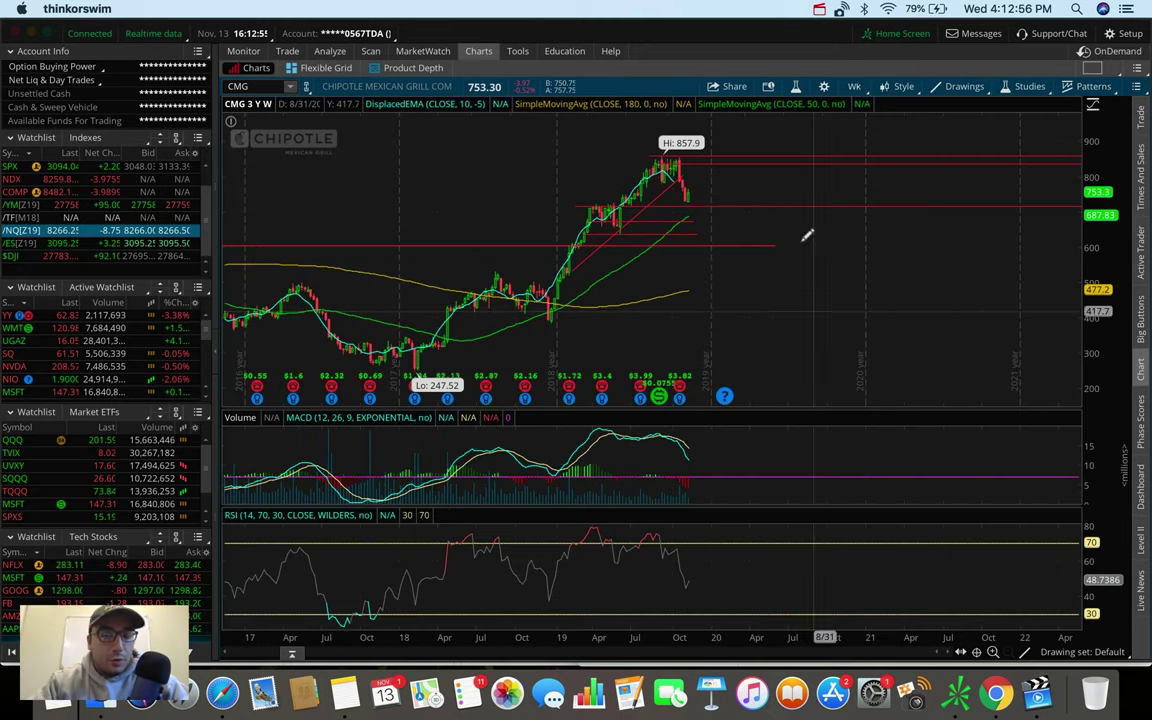
{"action": "left_click", "coordinate": [854, 86]}
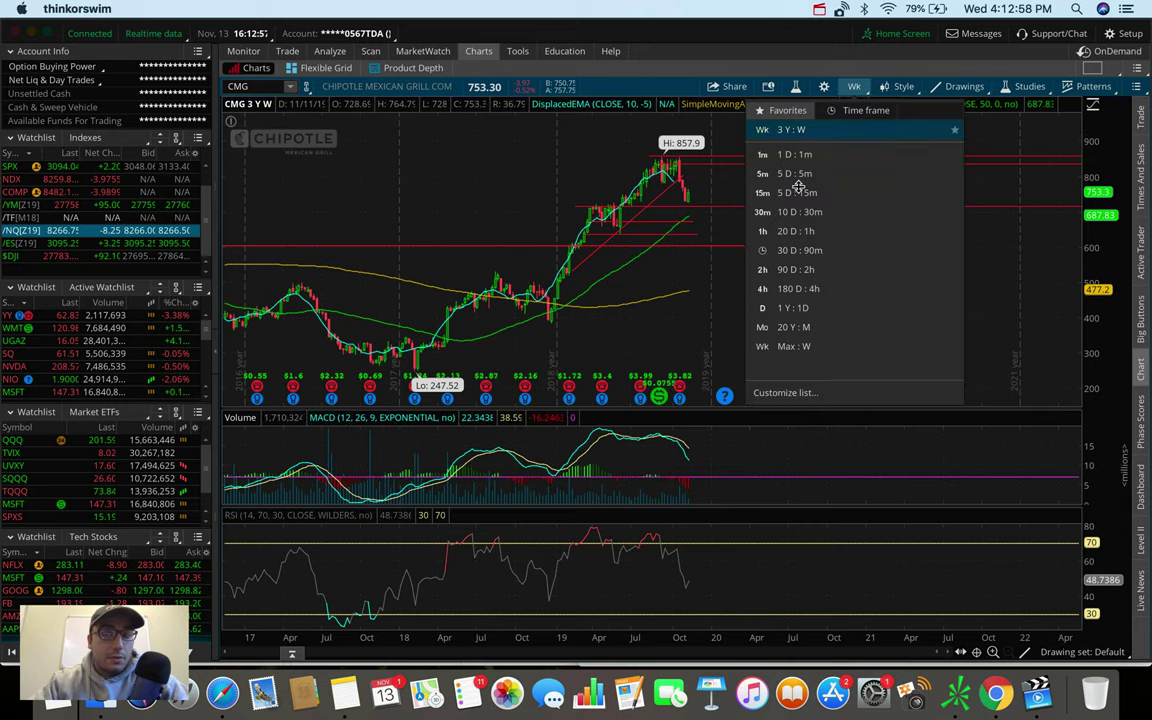
{"action": "left_click", "coordinate": [808, 307]}
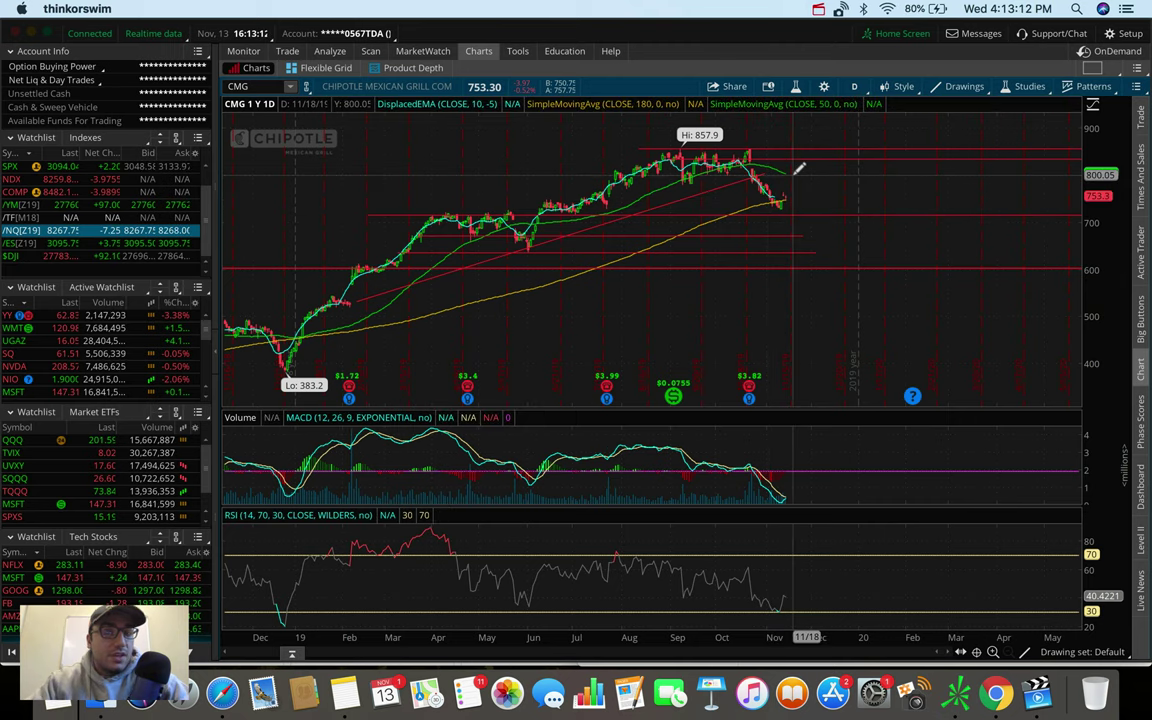
Examine the CMG chart at 20 D : 1h and return it to 180 D : 4h
{"action": "left_click", "coordinate": [856, 82]}
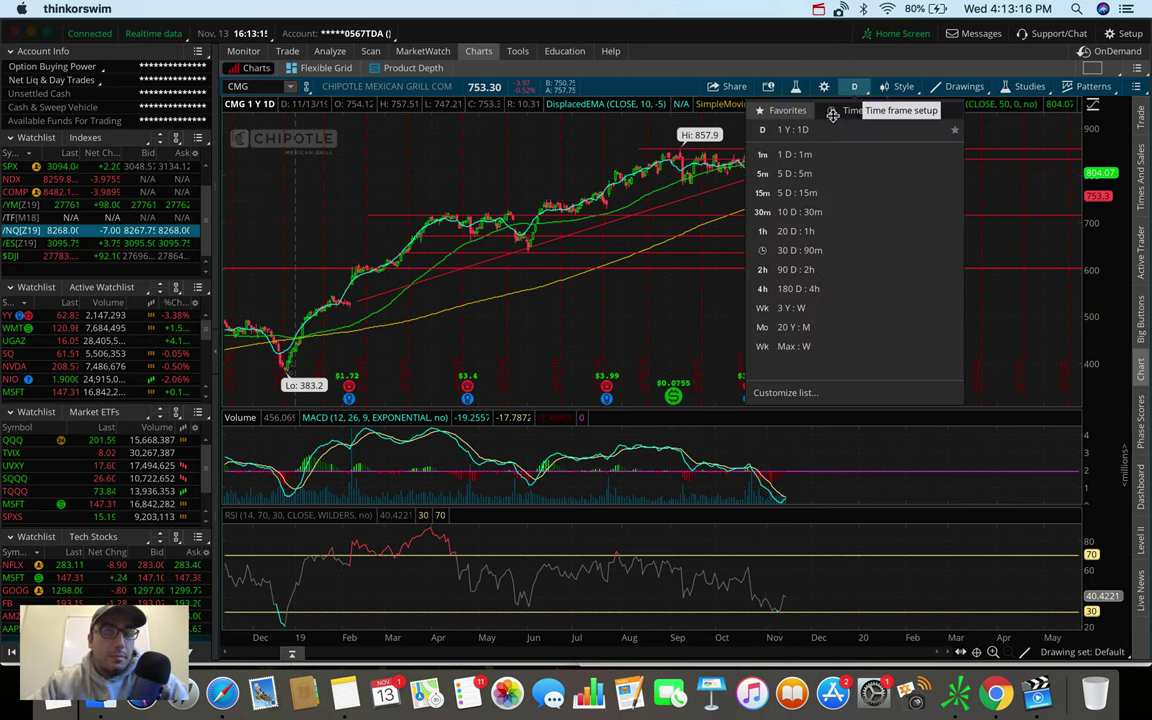
{"action": "left_click", "coordinate": [798, 230]}
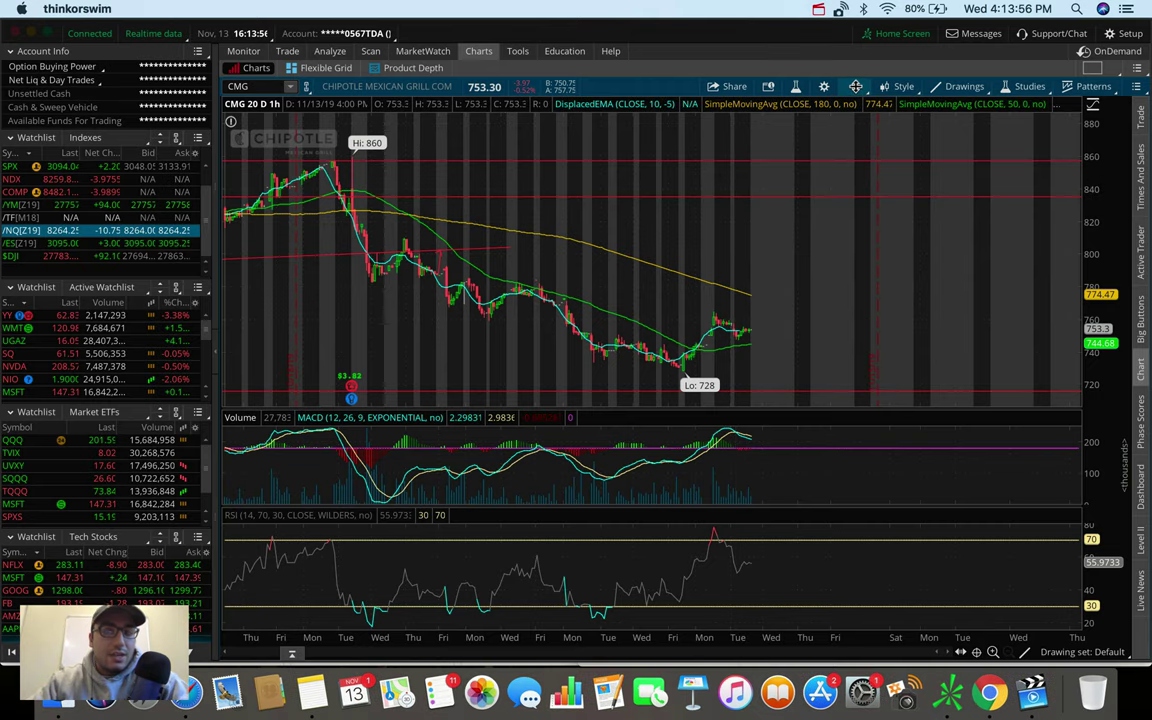
{"action": "left_click", "coordinate": [855, 87]}
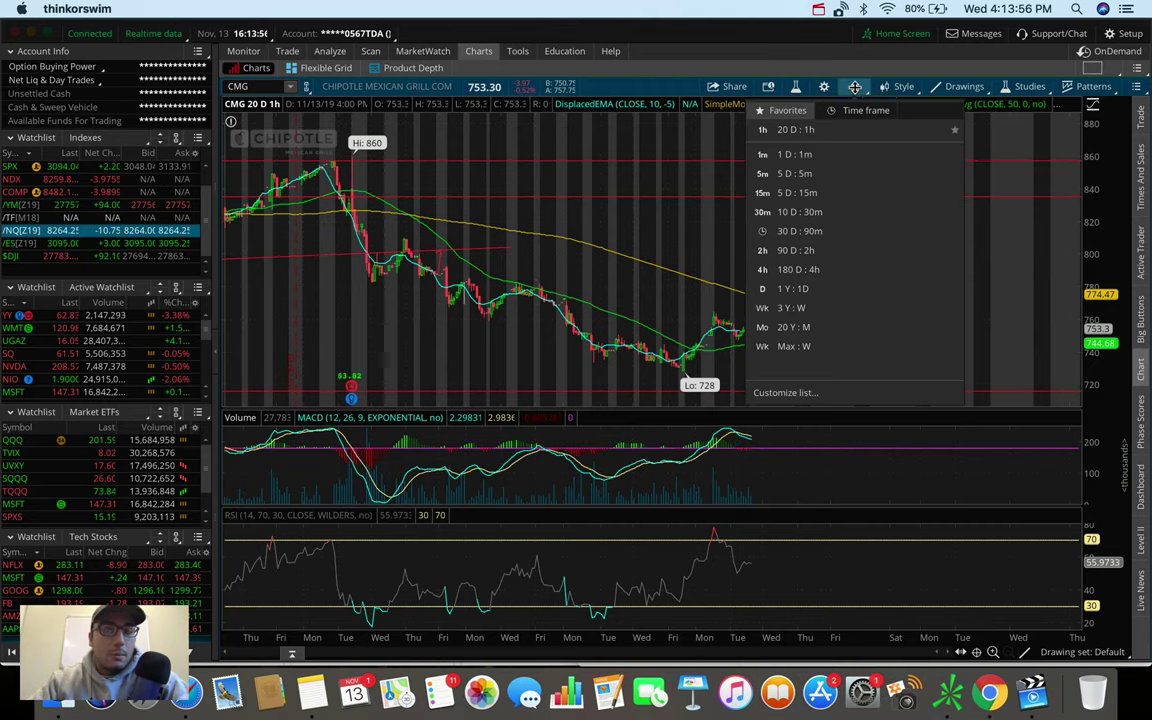
{"action": "left_click", "coordinate": [797, 269]}
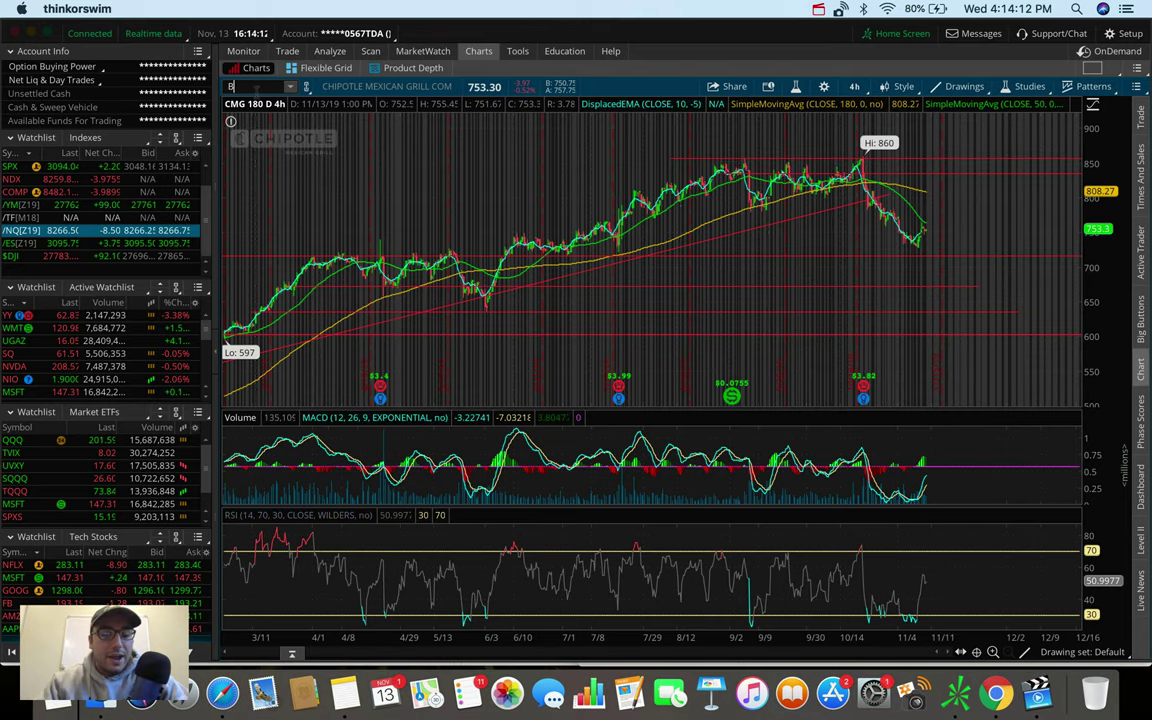
Load the BA chart and examine the October low against the horizontal trendline near 330
{"action": "type", "text": "A"}
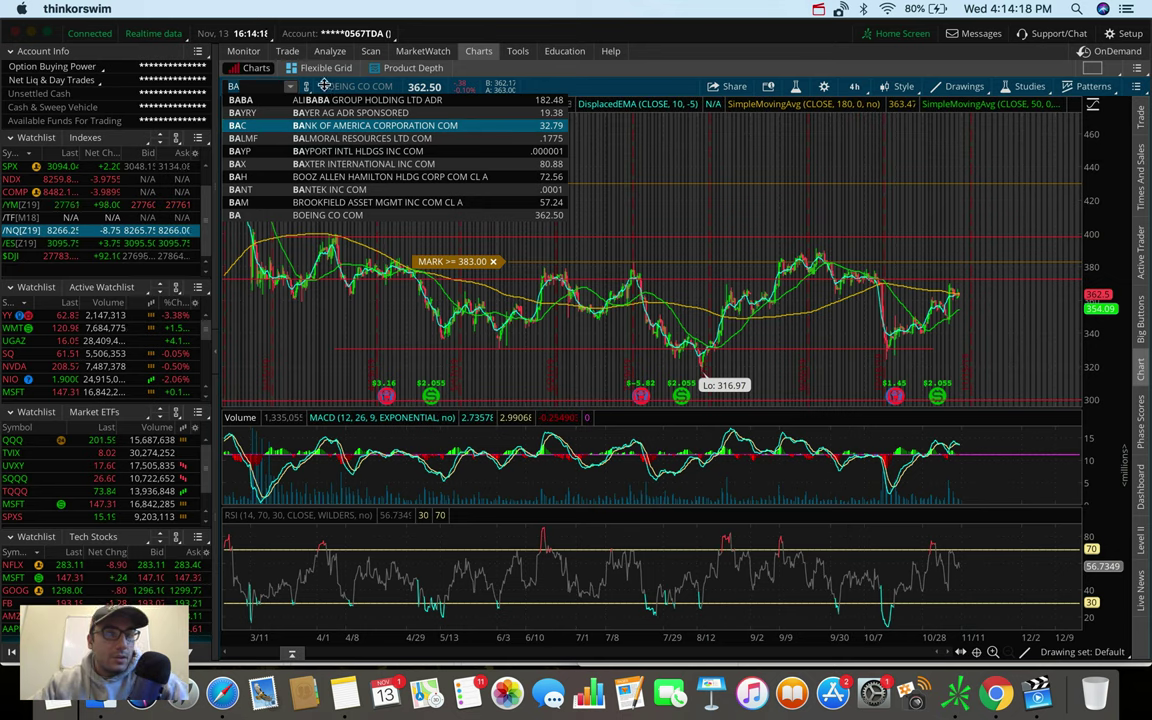
{"action": "left_click", "coordinate": [843, 186]}
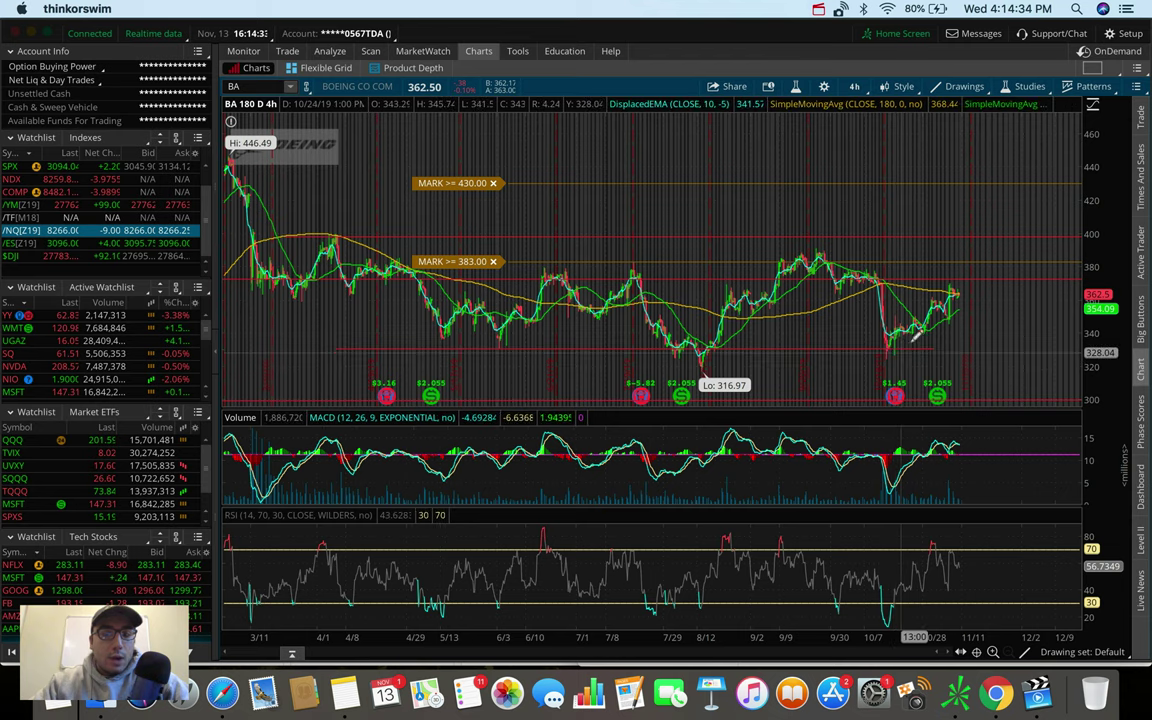
{"action": "mouse_move", "coordinate": [900, 388]}
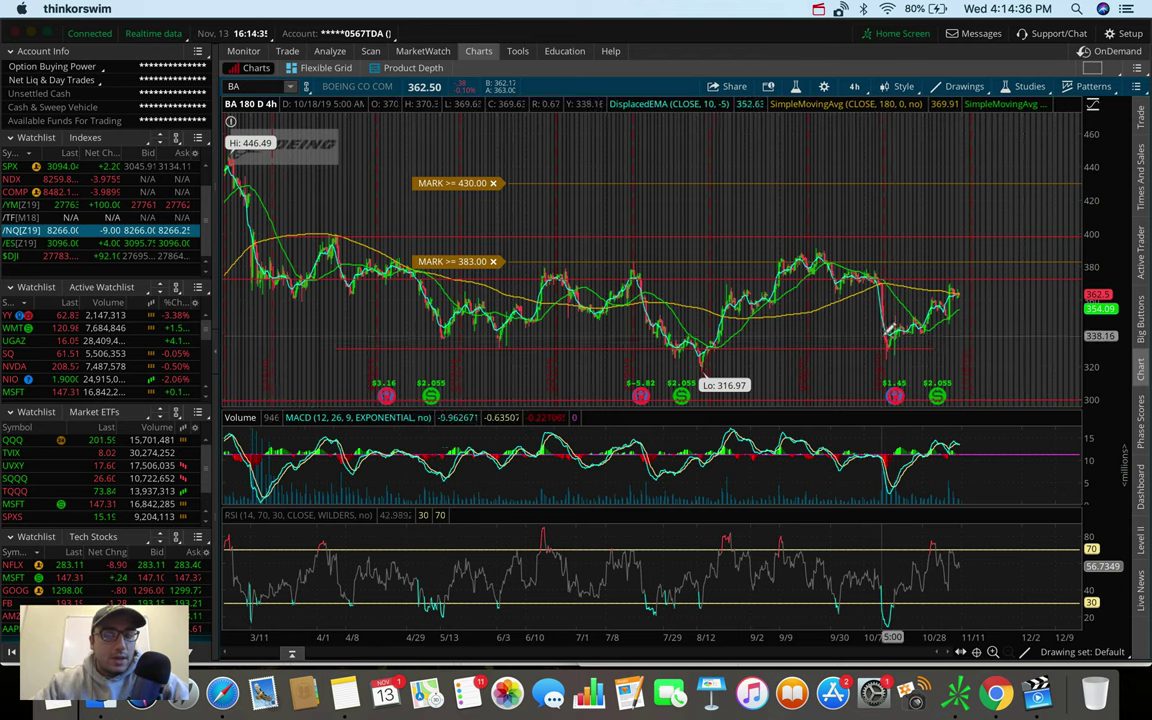
{"action": "mouse_move", "coordinate": [890, 342]}
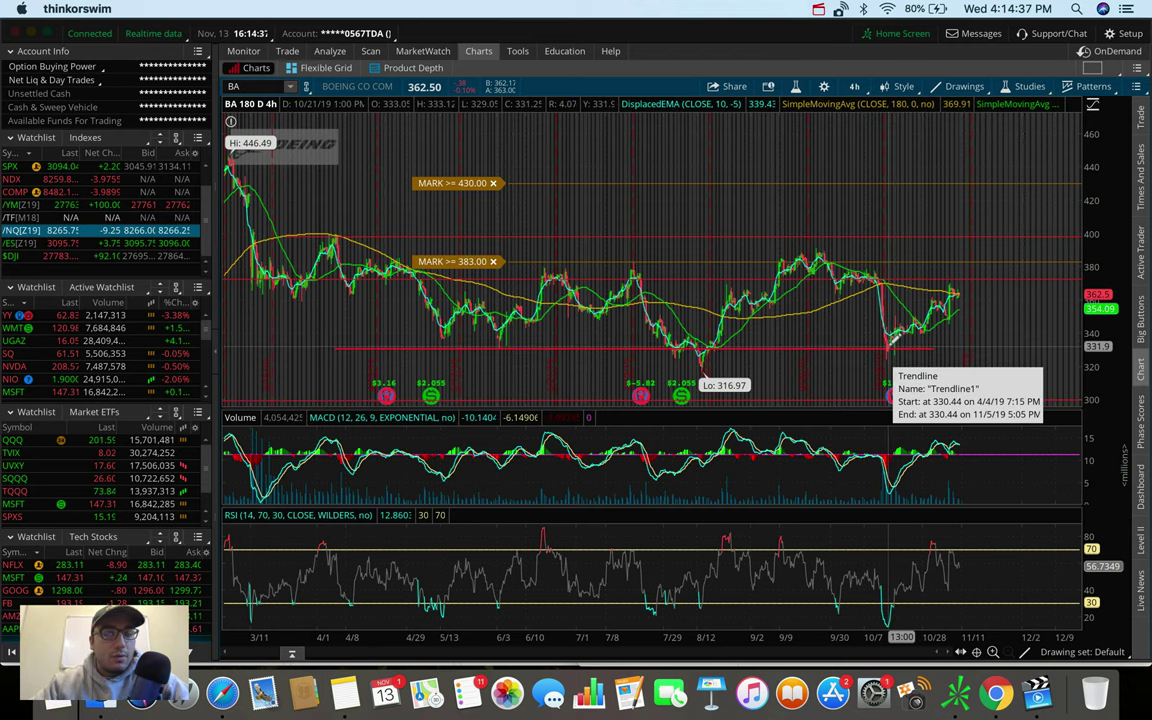
{"action": "left_click", "coordinate": [983, 237]}
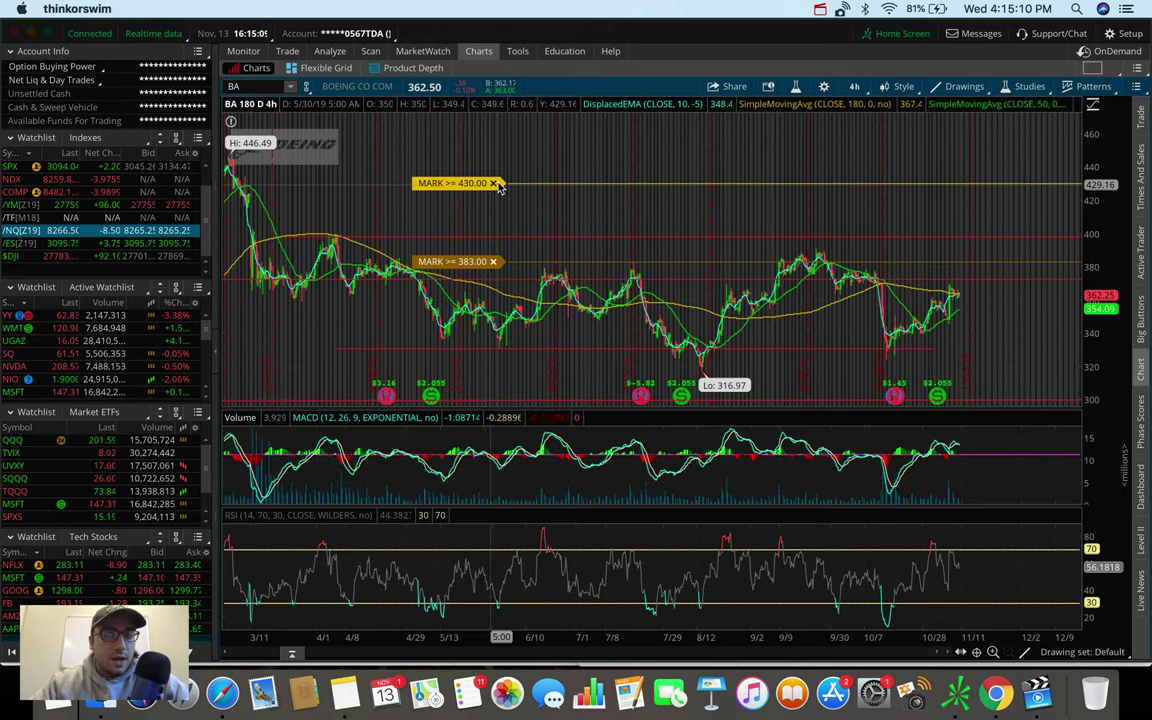
Remove the 430.00 price alert from the BA chart and move the 383.00 alert to 376.20
{"action": "left_click", "coordinate": [493, 184]}
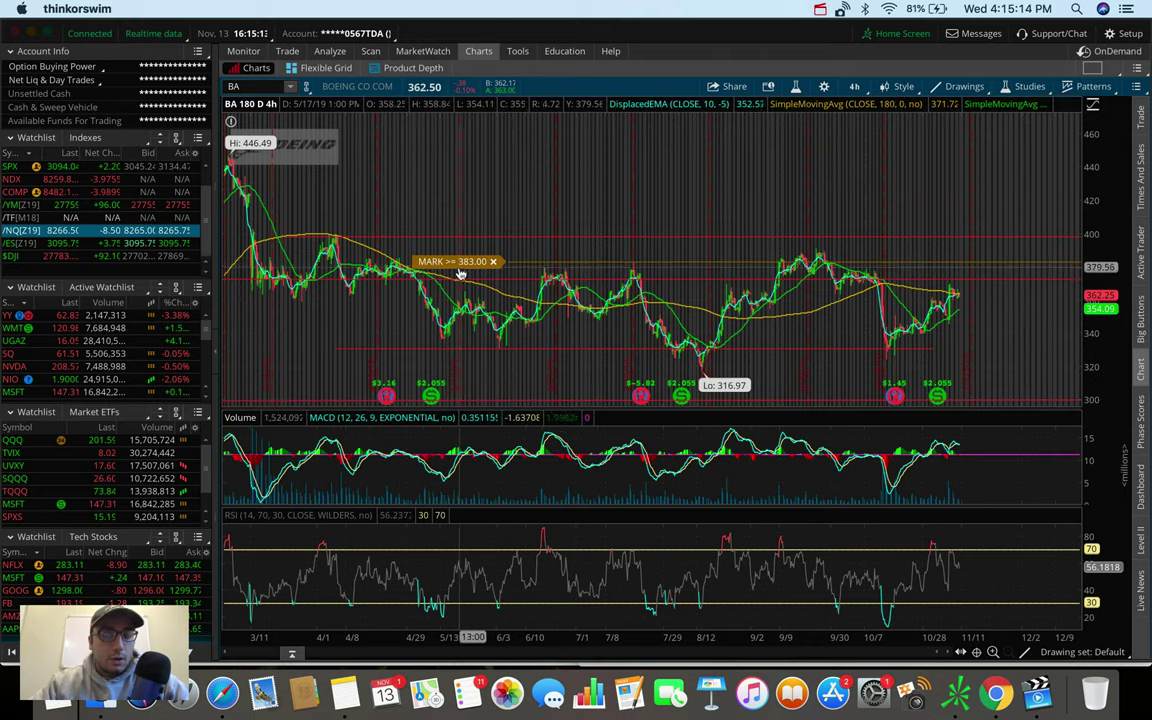
{"action": "left_click_drag", "start_coordinate": [458, 263], "coordinate": [453, 278]}
{"action": "left_click", "coordinate": [936, 84]}
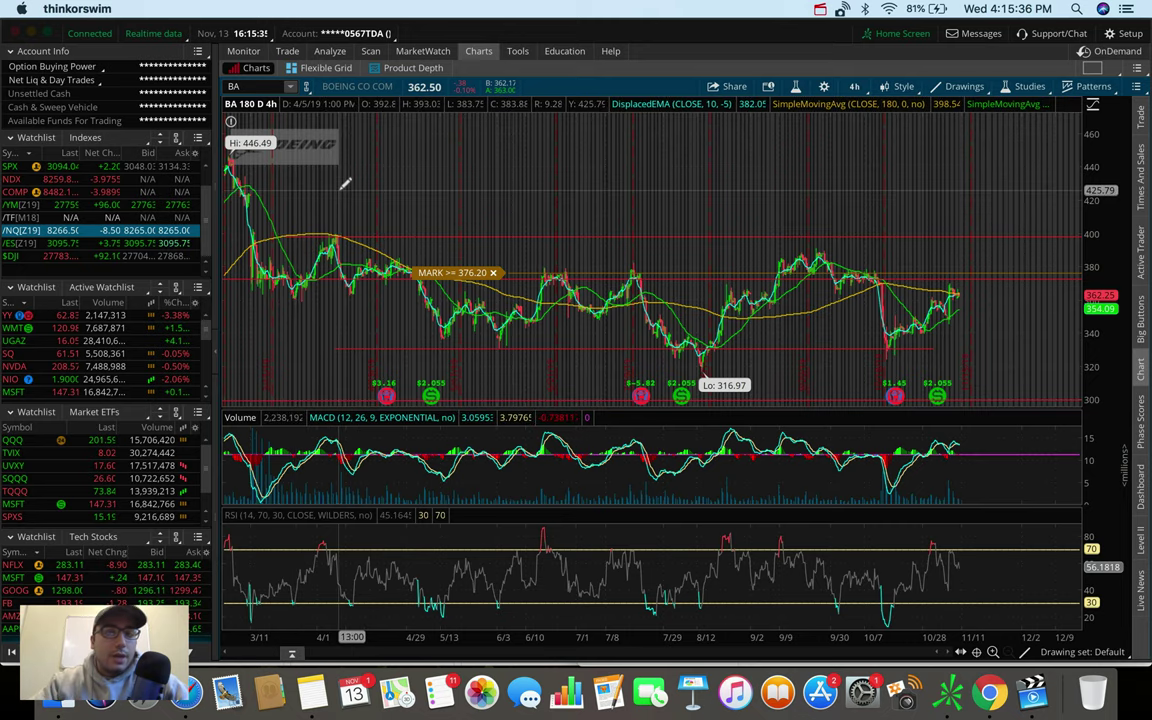
Set the BA chart to 1 Y : 1D
{"action": "left_click", "coordinate": [853, 88]}
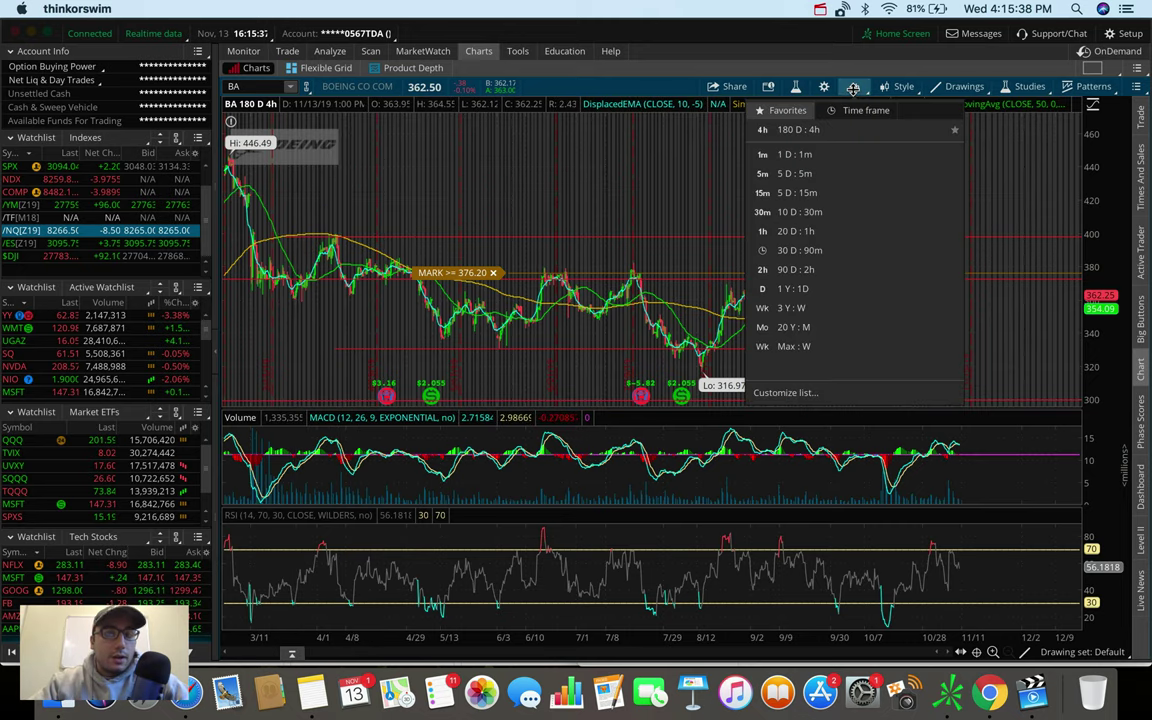
{"action": "left_click", "coordinate": [798, 288]}
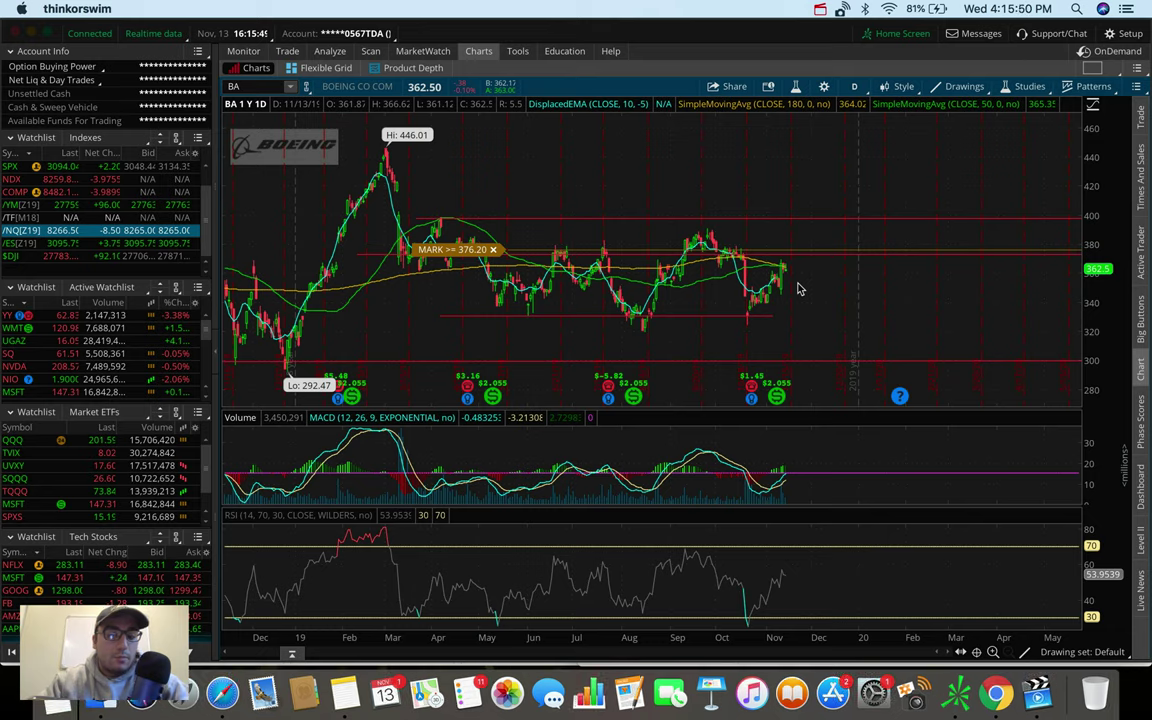
Load the TSLA chart and set it to 180 D : 4h
{"action": "left_click", "coordinate": [258, 87]}
{"action": "type", "text": "T"}
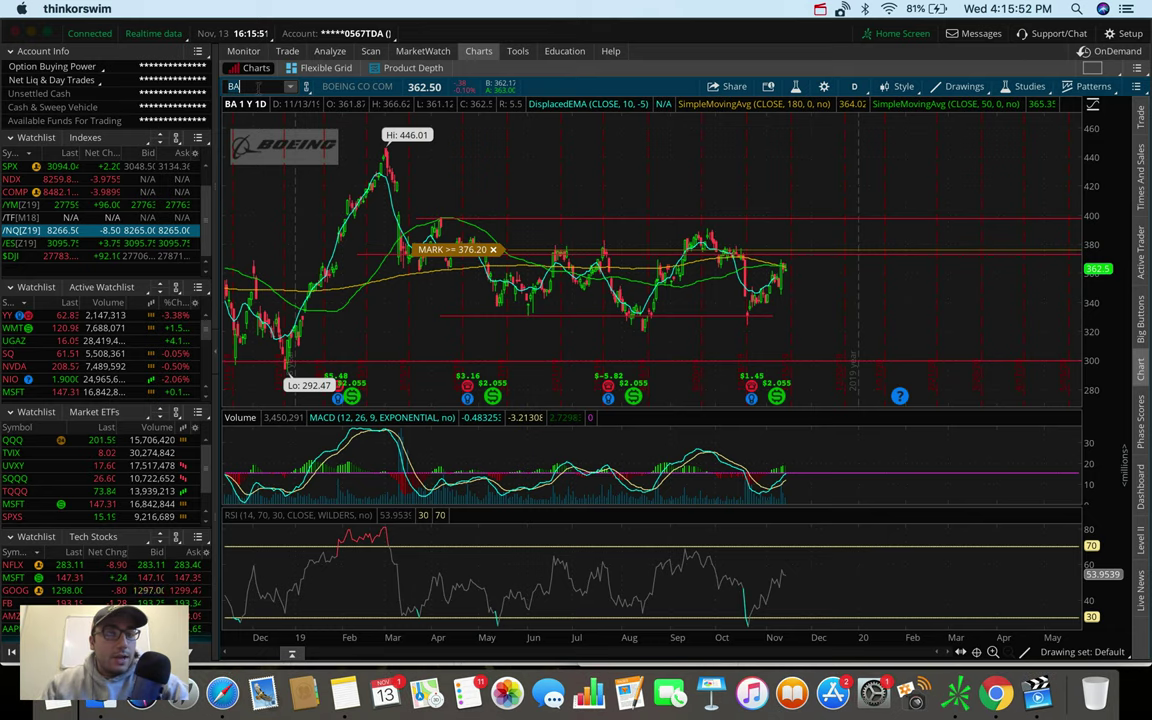
{"action": "type", "text": "SLA"}
{"action": "key", "text": "Return"}
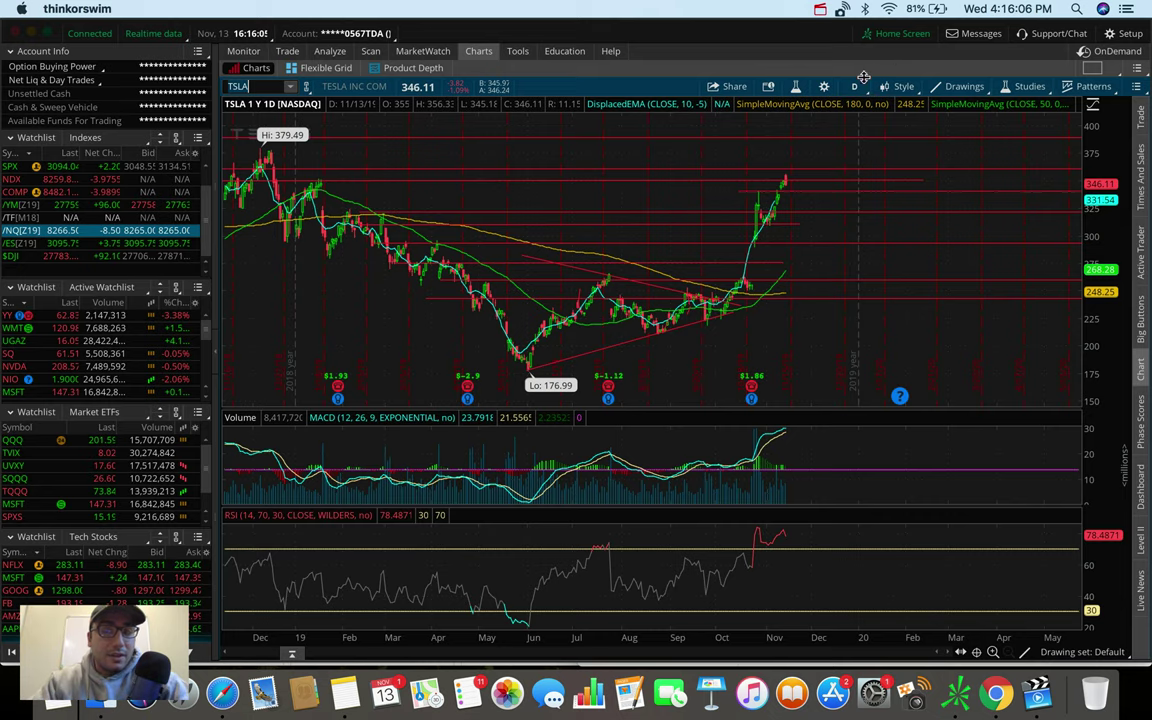
{"action": "left_click", "coordinate": [854, 86]}
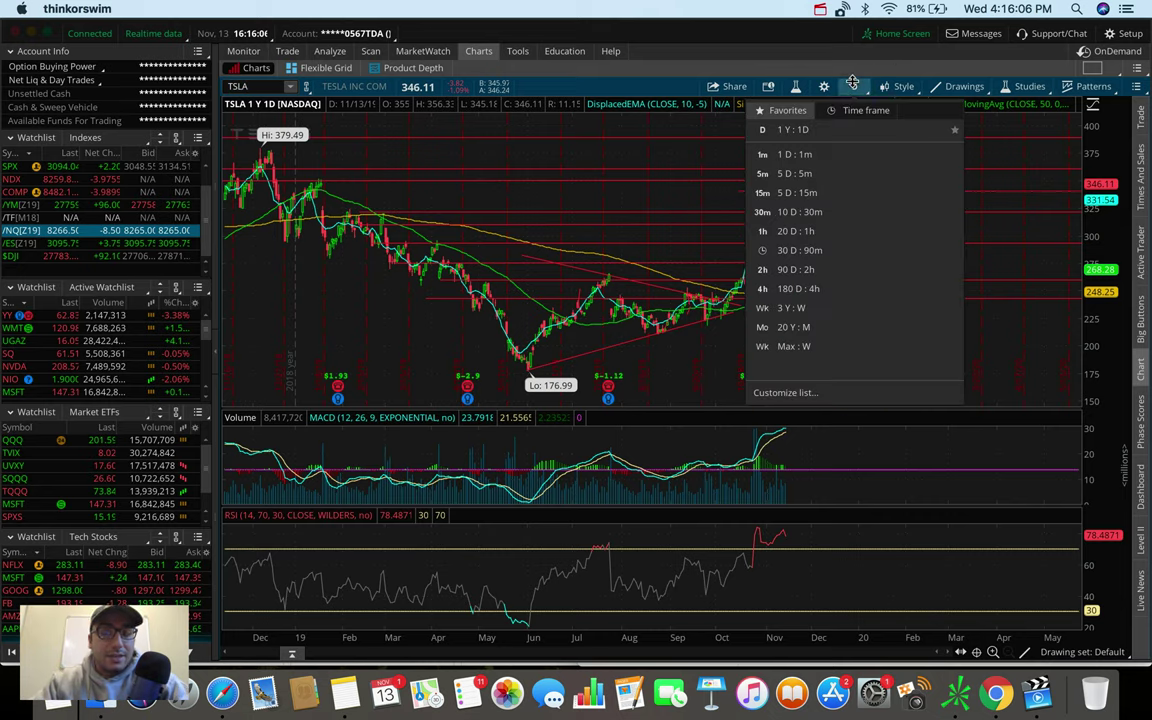
{"action": "left_click", "coordinate": [826, 288]}
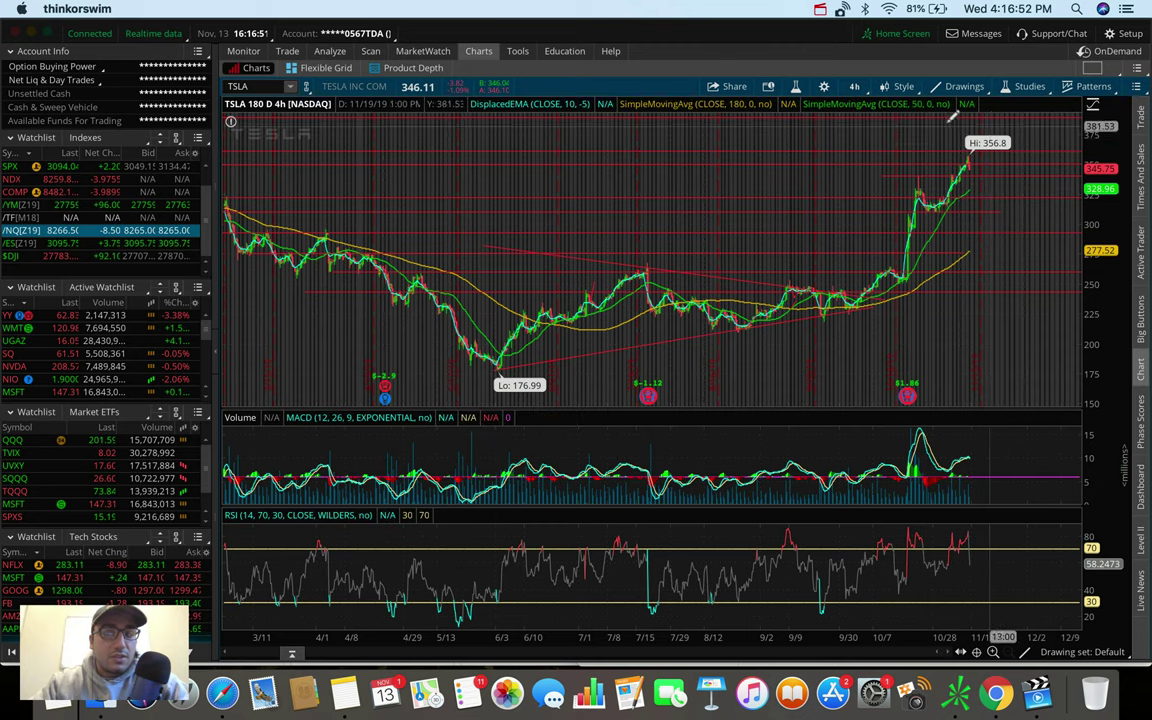
Set the TSLA chart to 20 D : 1h to examine the latest candles around the 350 trendline
{"action": "left_click", "coordinate": [856, 87]}
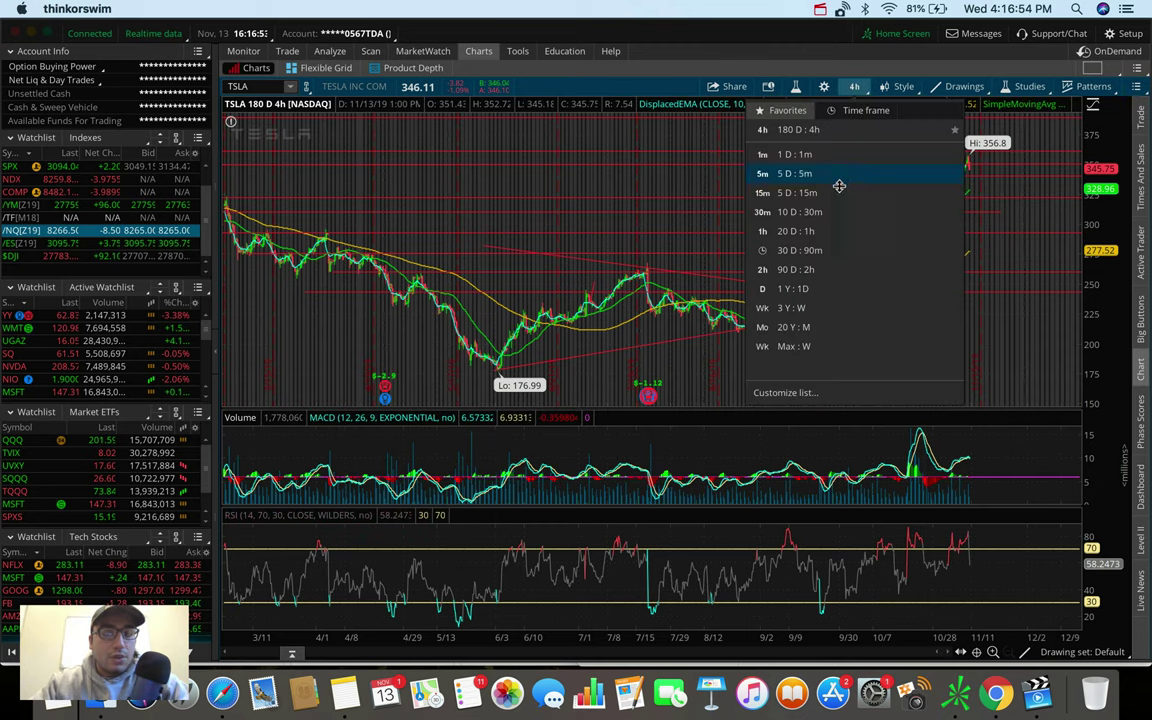
{"action": "left_click", "coordinate": [831, 224]}
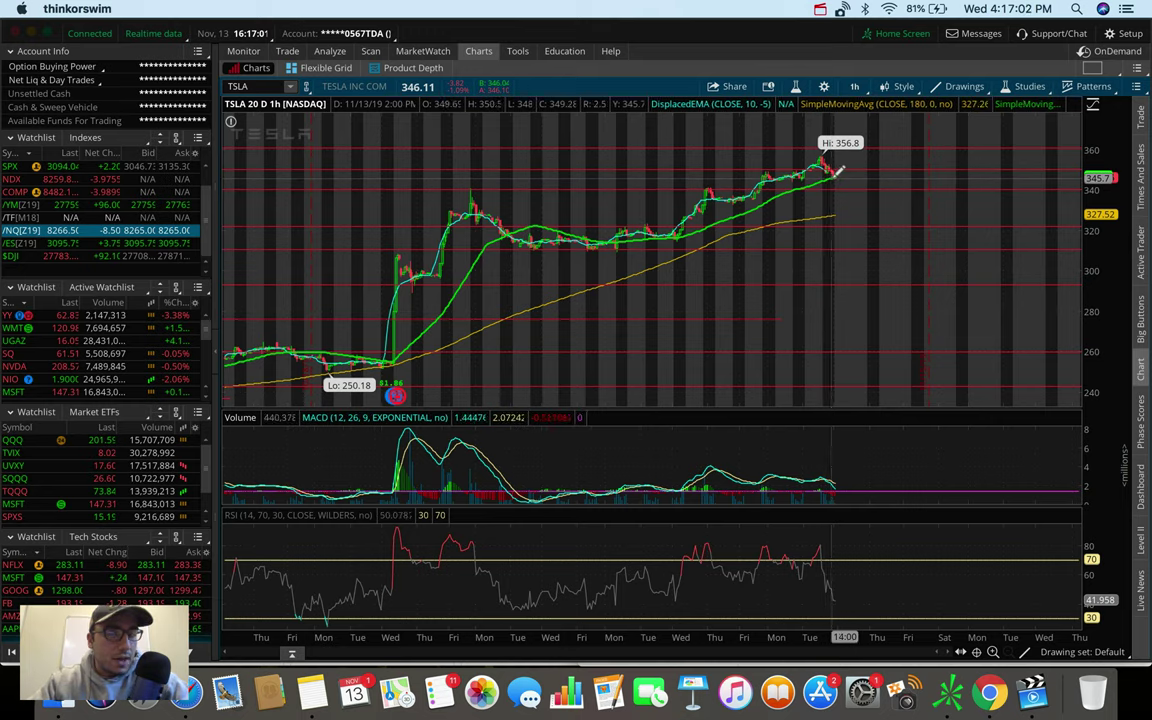
{"action": "left_click", "coordinate": [841, 187]}
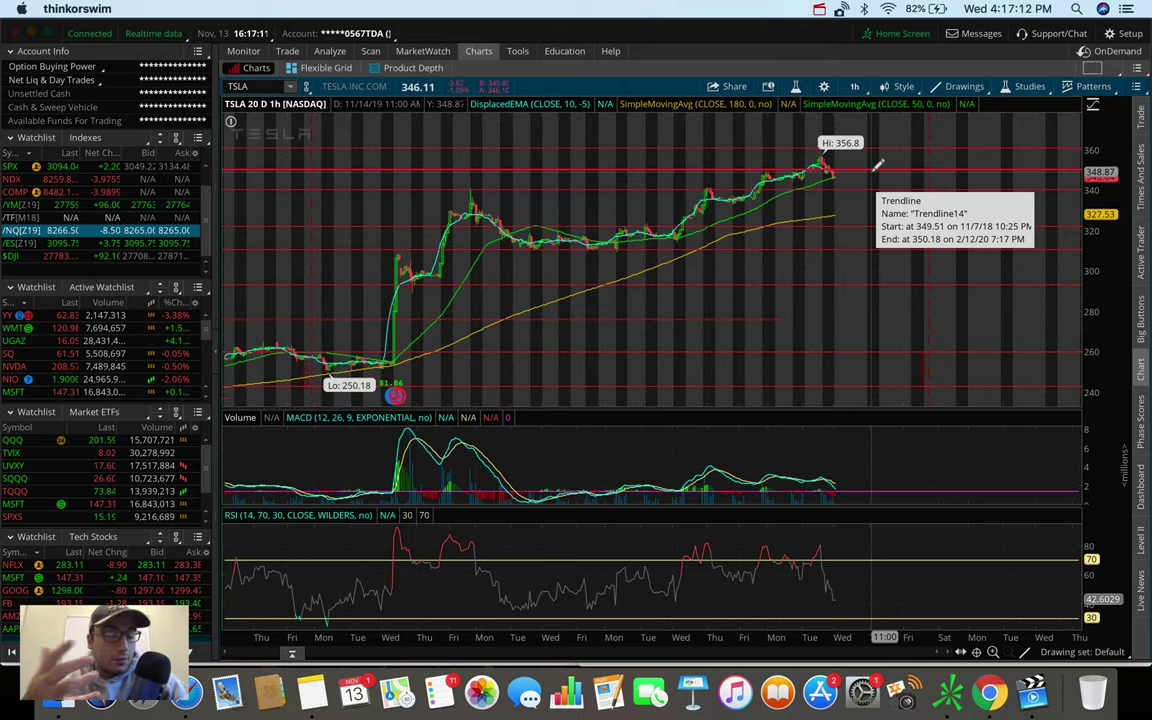
Examine the TSLA chart at 3 Y : W and return it to 180 D : 4h
{"action": "left_click", "coordinate": [854, 86]}
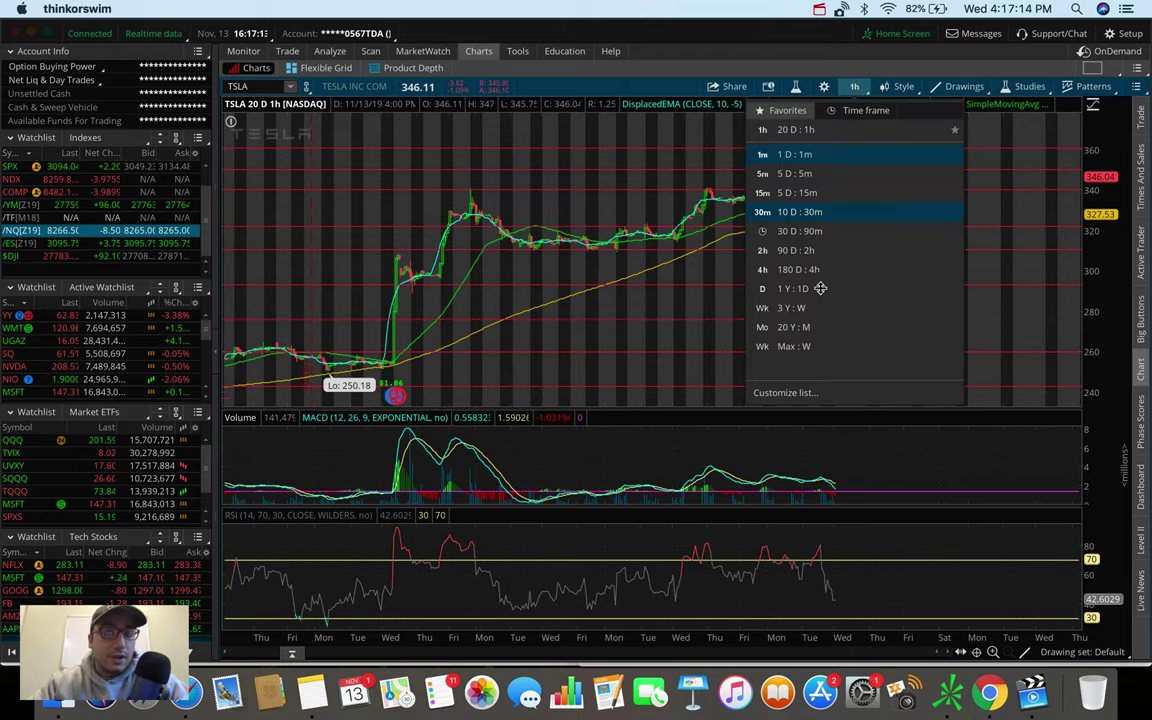
{"action": "left_click", "coordinate": [815, 308]}
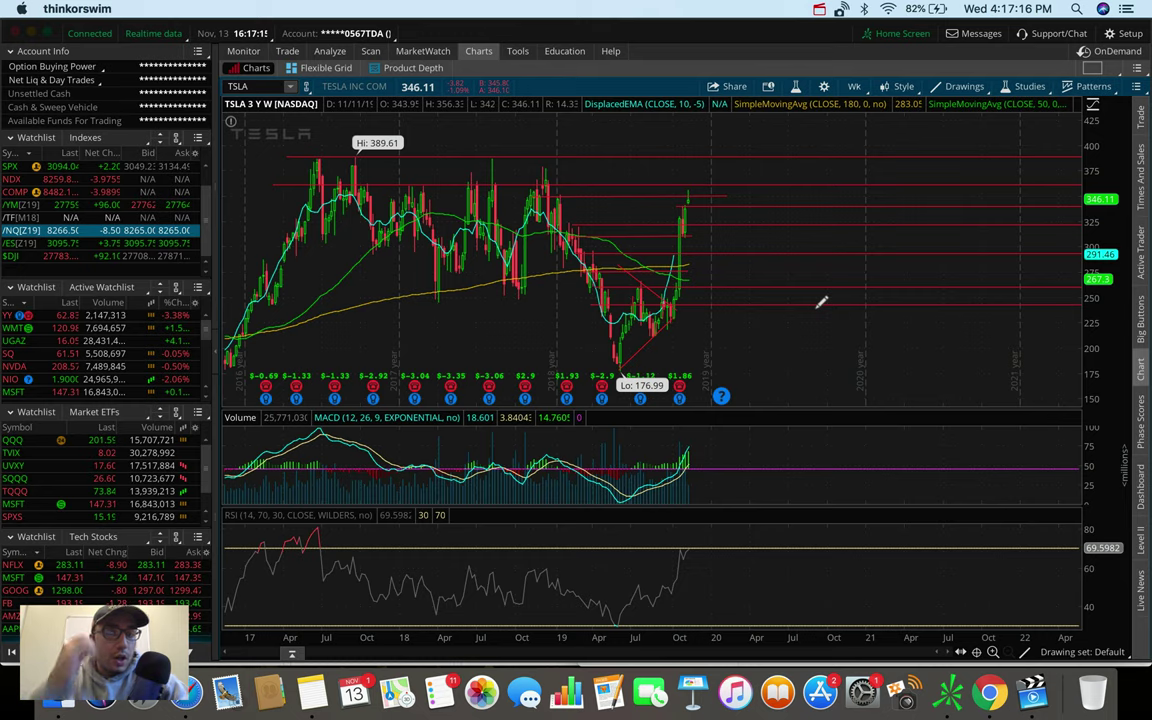
{"action": "mouse_move", "coordinate": [687, 192]}
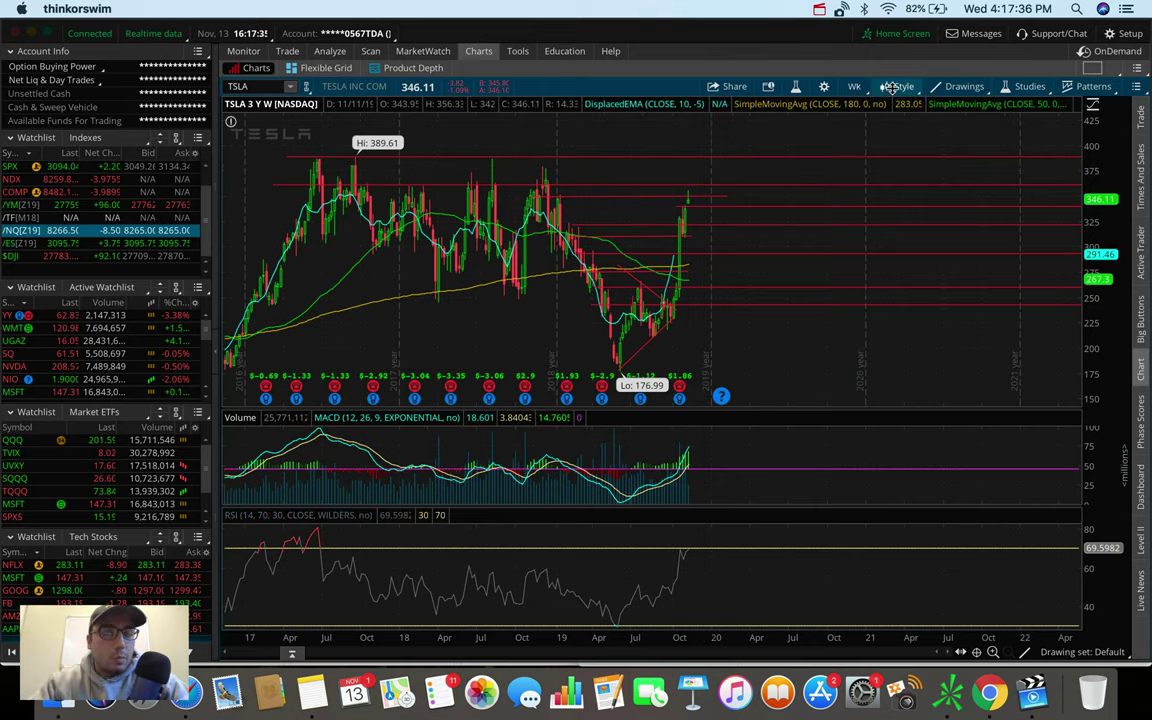
{"action": "left_click", "coordinate": [854, 86]}
{"action": "left_click", "coordinate": [829, 288]}
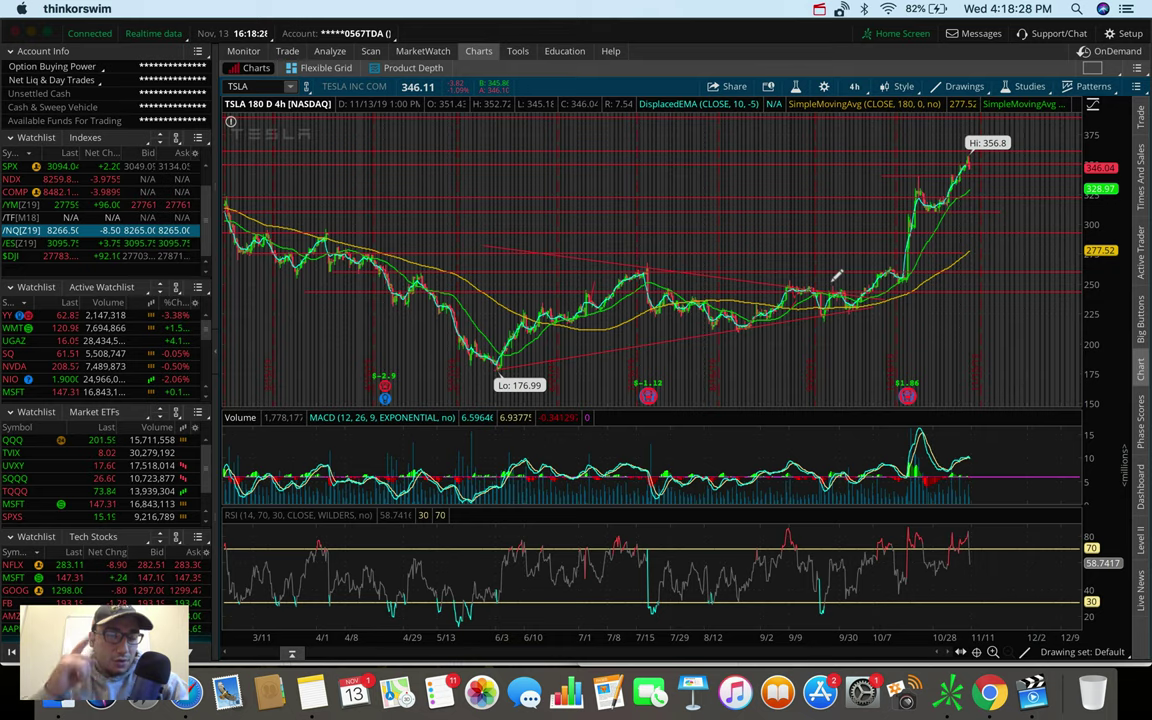
{"action": "left_click", "coordinate": [819, 9]}
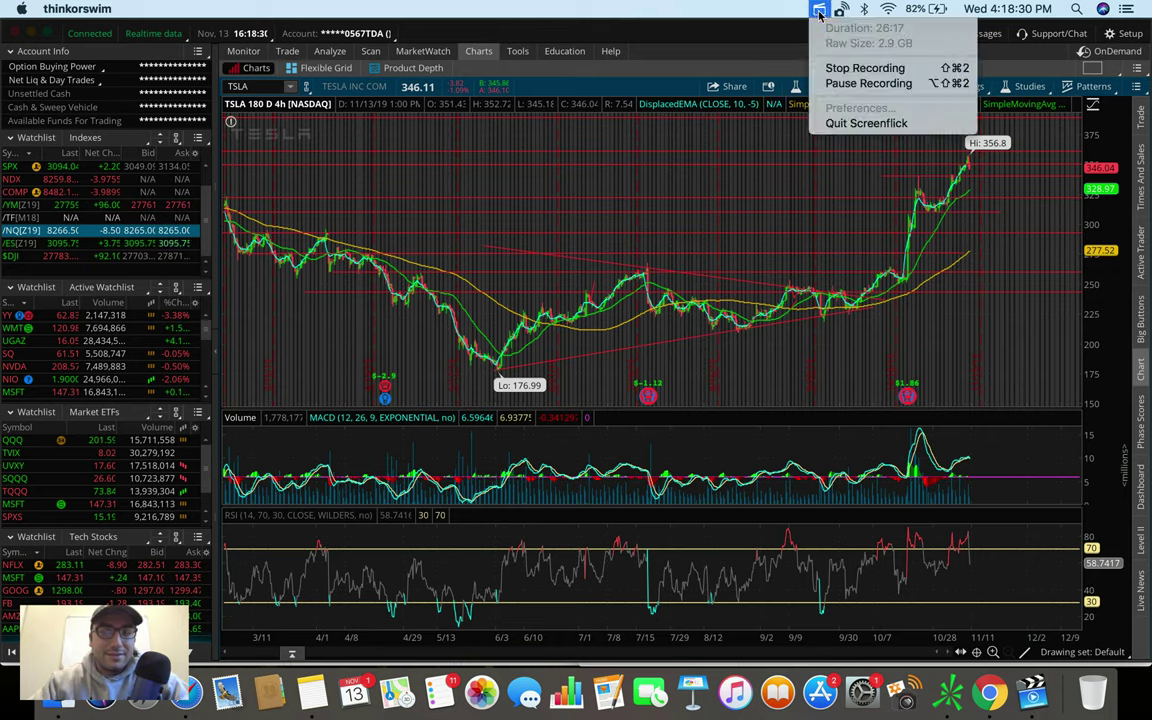